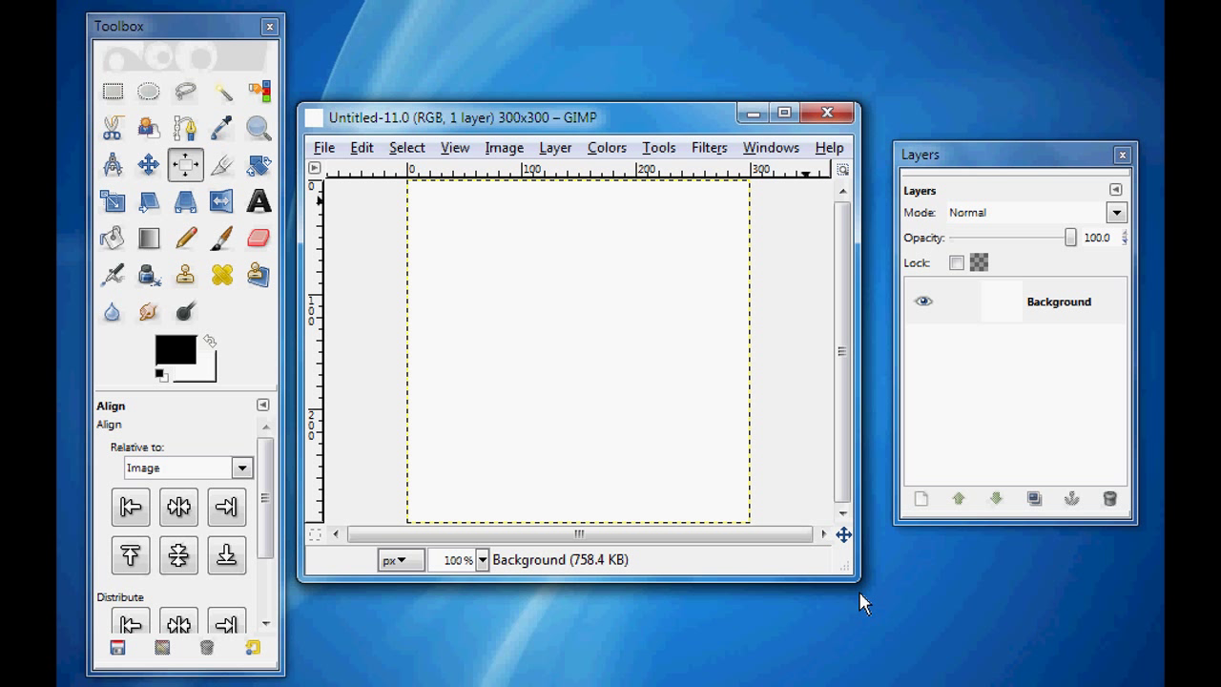
Fill the Background layer with a vertical blue-to-magenta linear gradient from top to bottom.
click(148, 239)
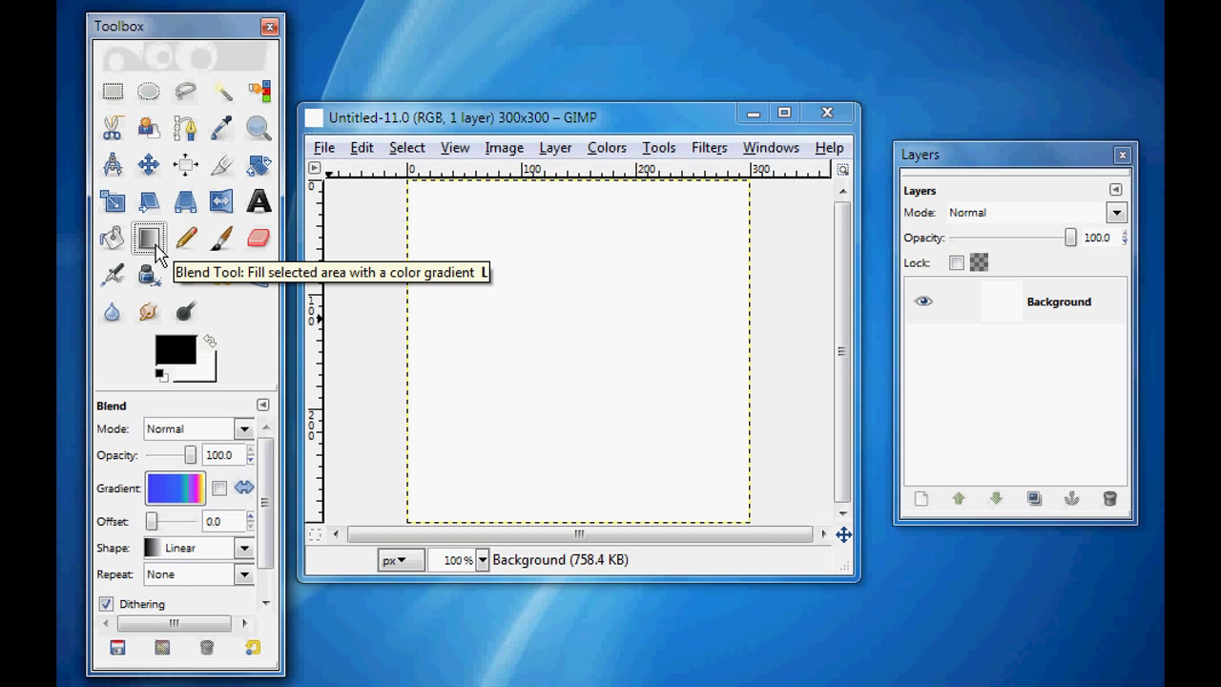
drag(556, 229, 575, 523)
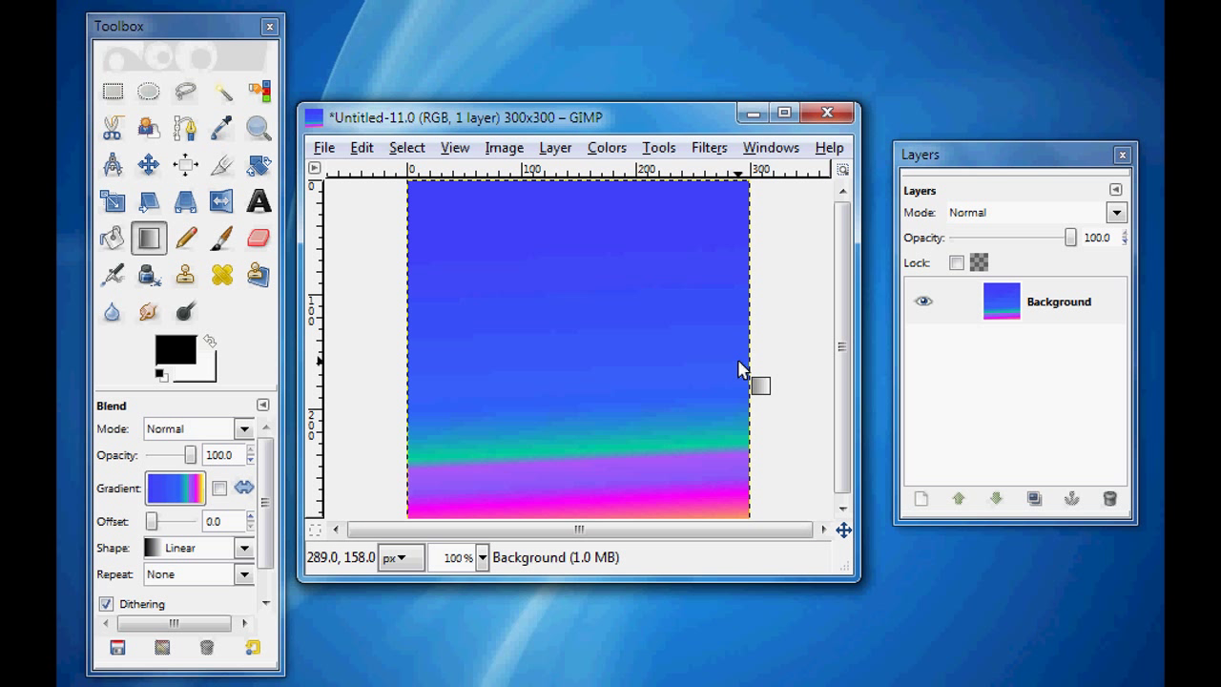
Create two transparent 300x300 layers, New Layer and New Layer#1, above the Background.
click(1035, 315)
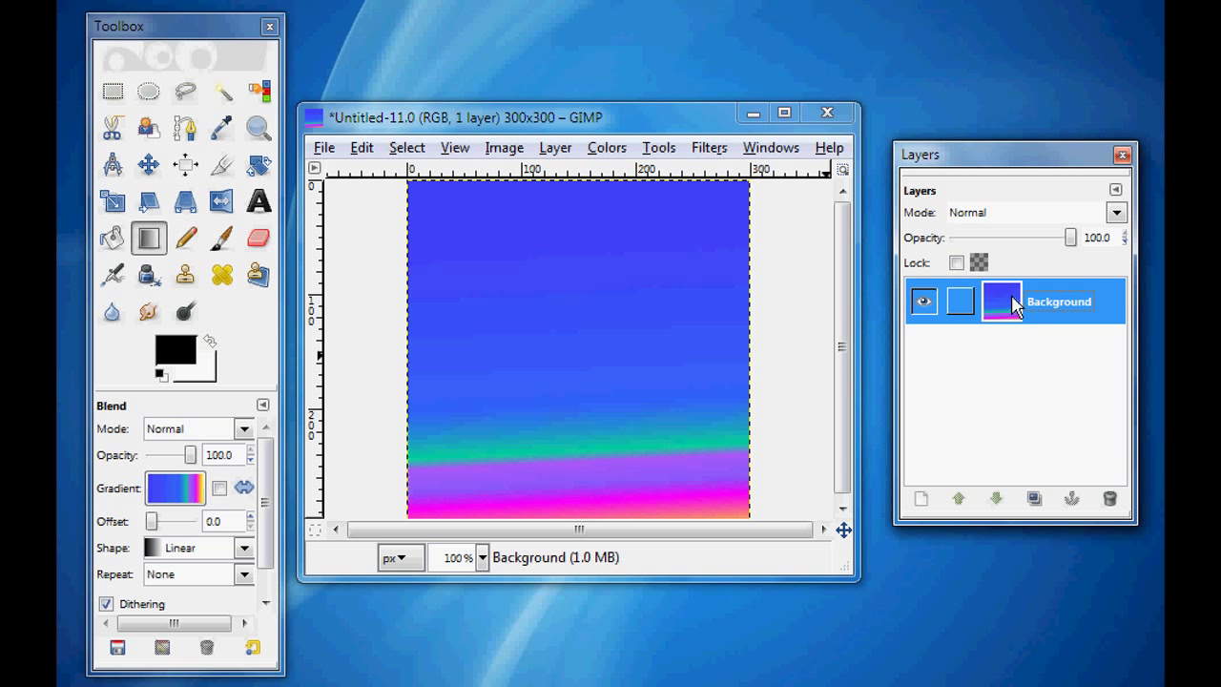
click(921, 497)
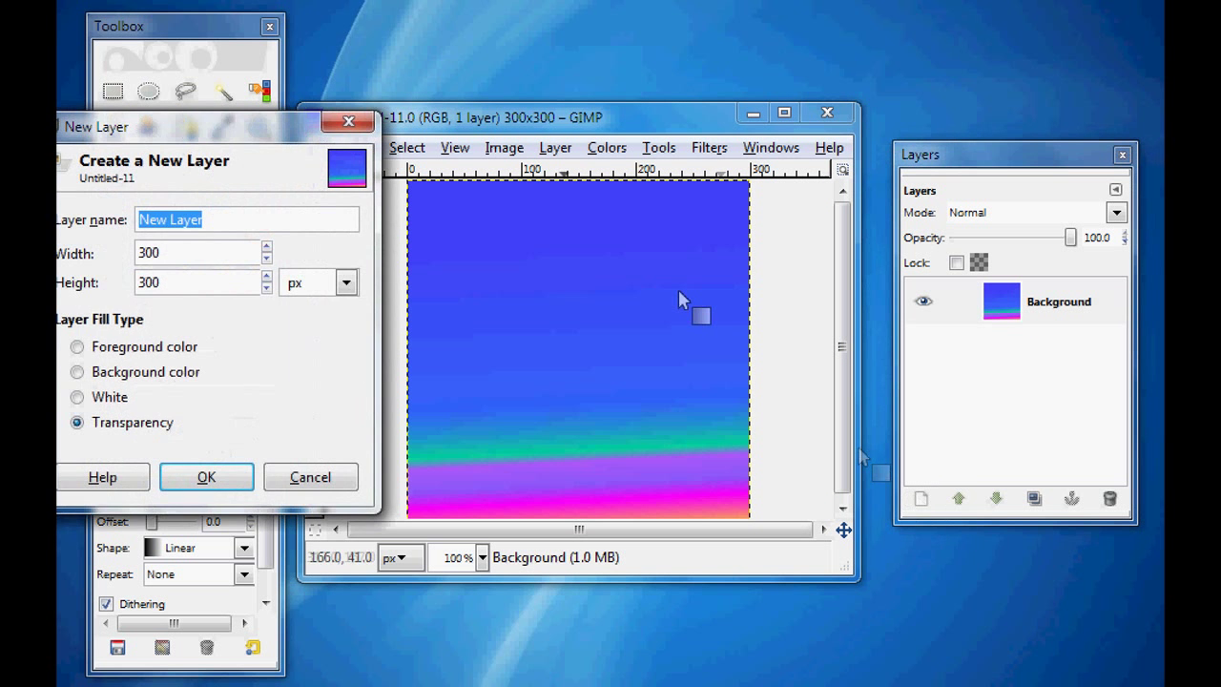
drag(264, 135, 351, 141)
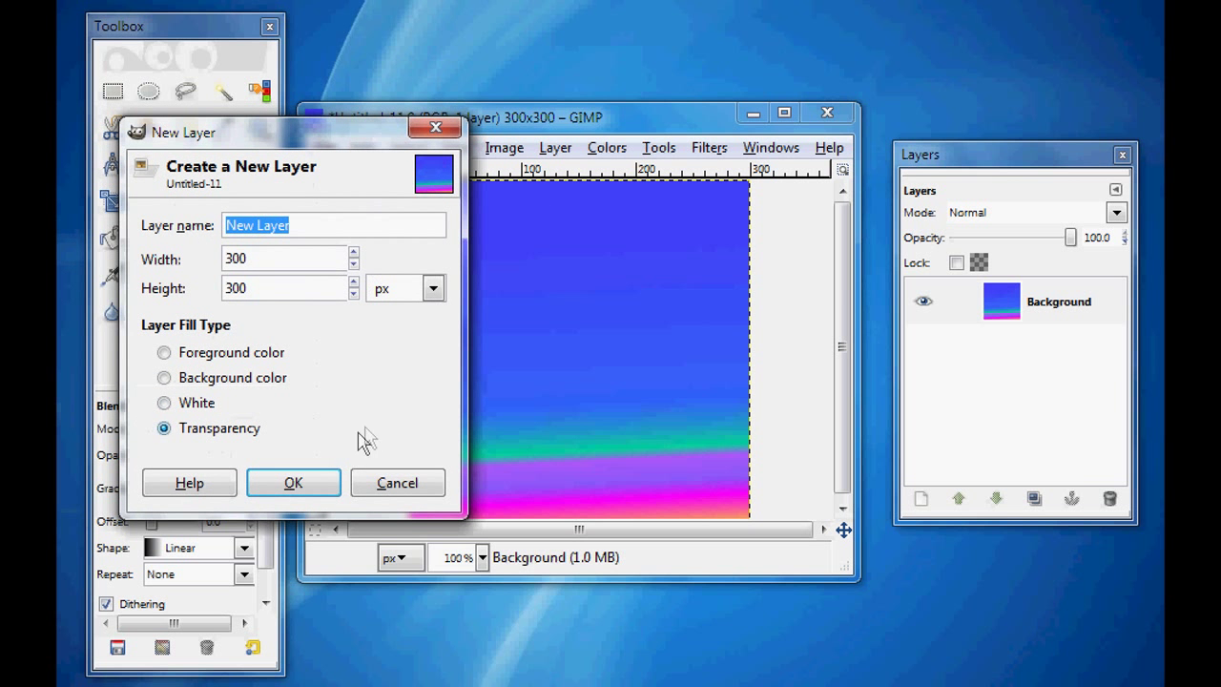
click(315, 484)
click(910, 498)
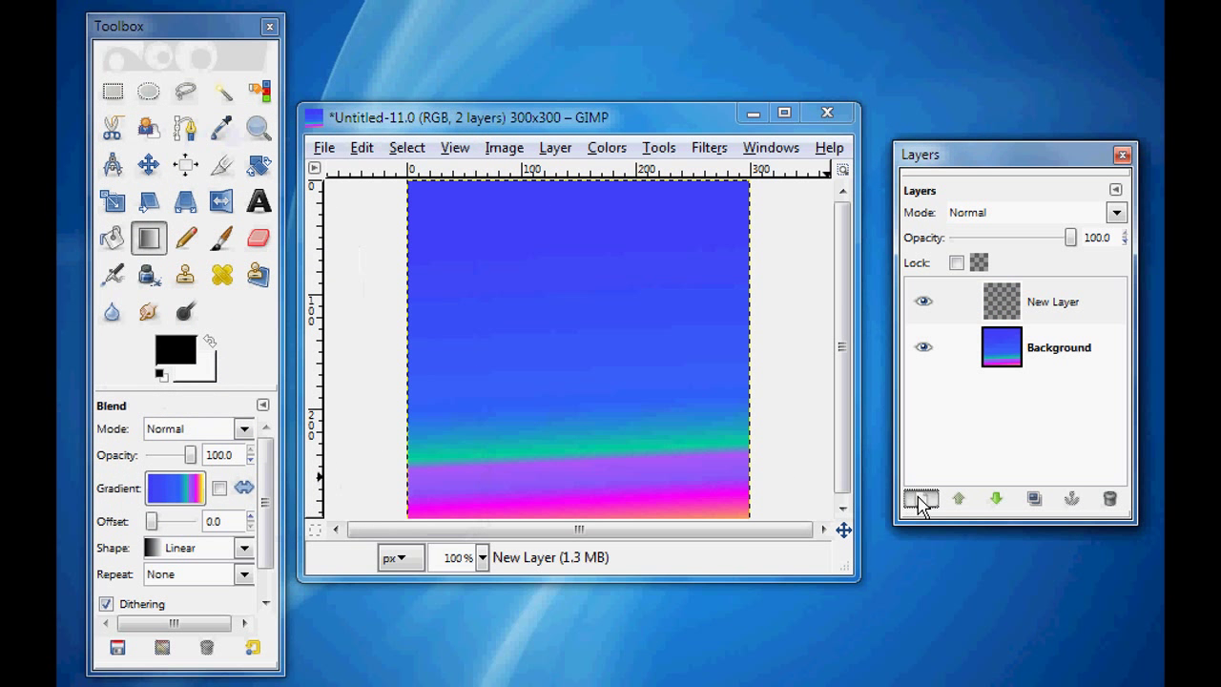
drag(78, 0, 400, 167)
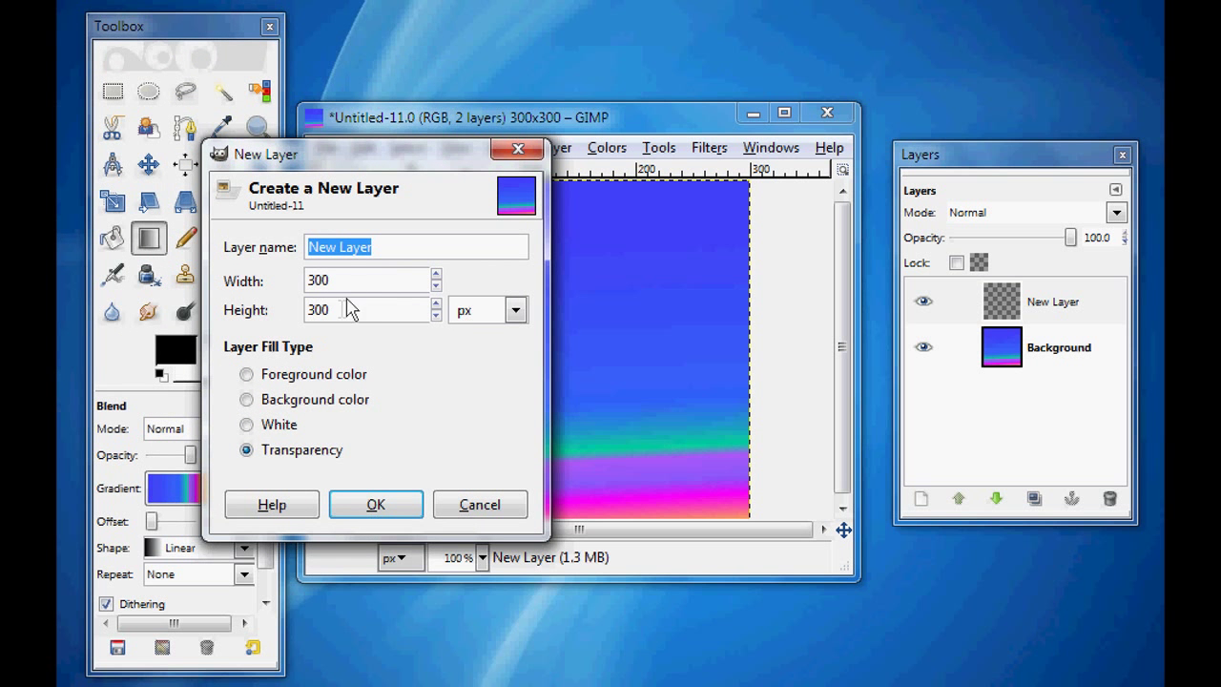
click(376, 504)
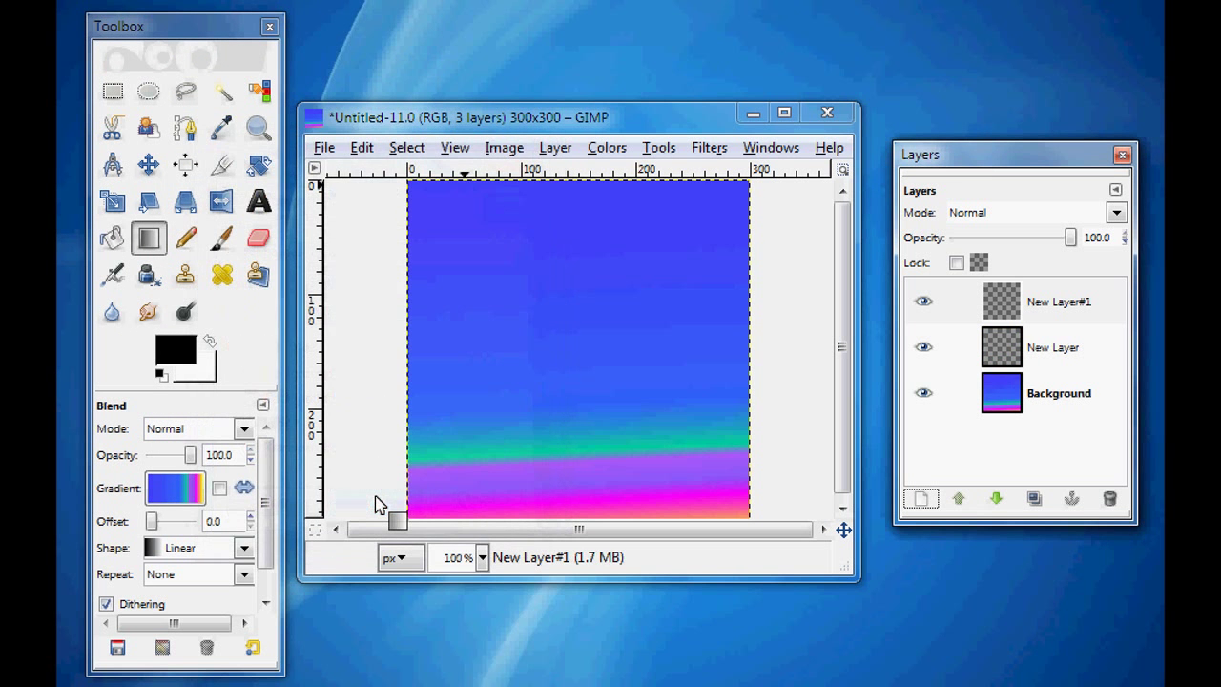
click(1049, 347)
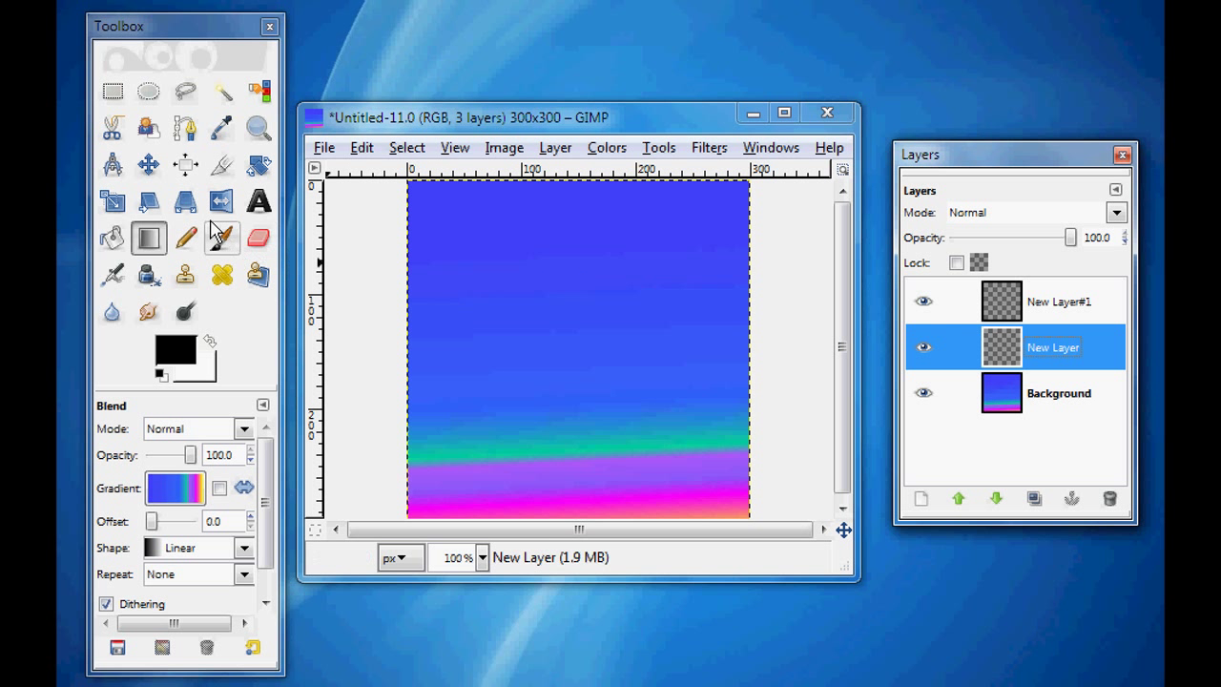
Stamp the Pepper brush at scale 0.94 near the canvas's lower left on New Layer.
click(220, 239)
click(157, 487)
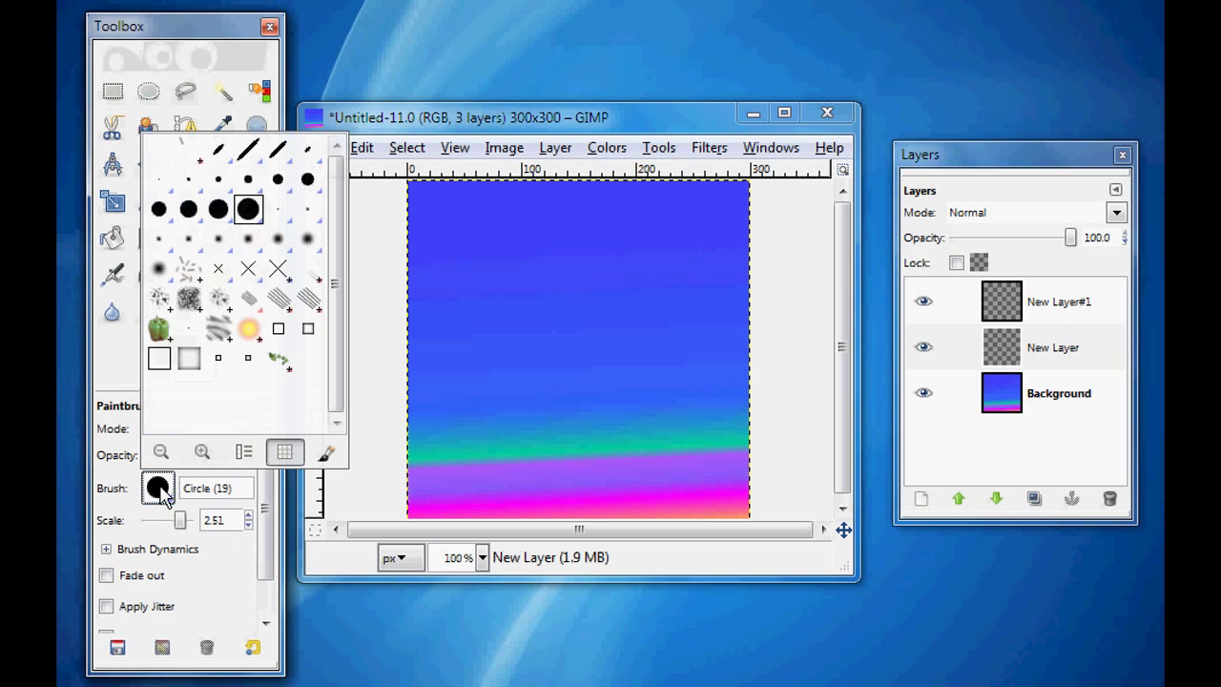
click(158, 329)
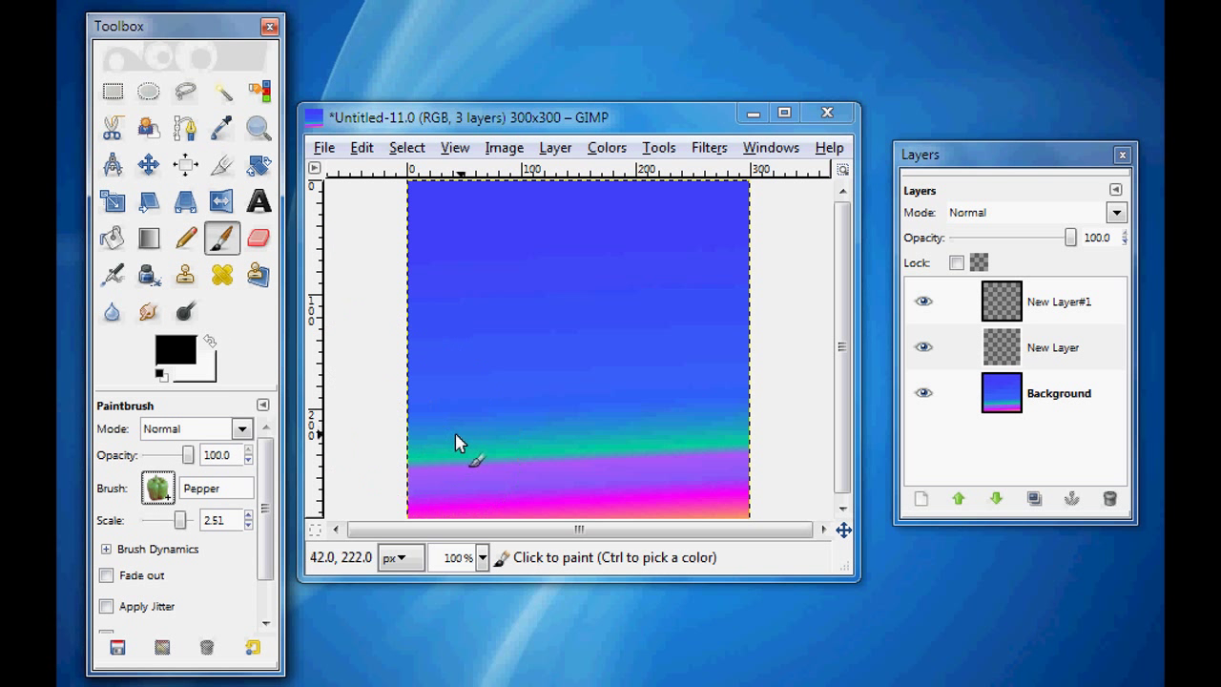
drag(181, 519, 172, 520)
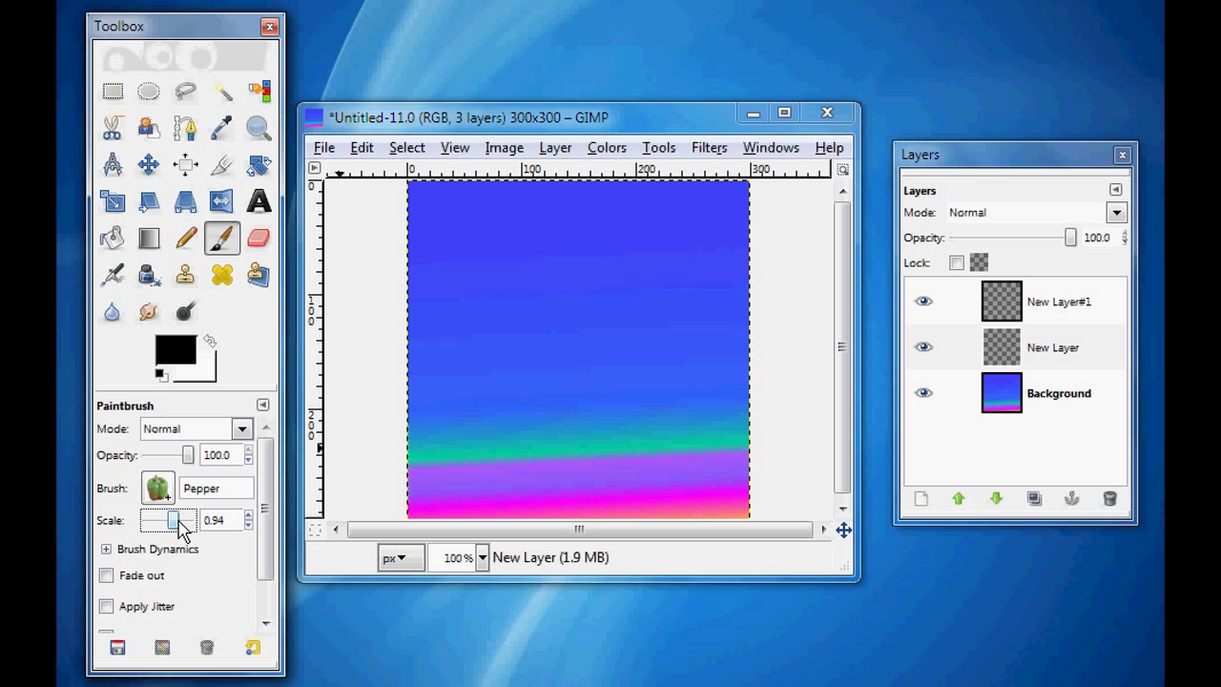
click(448, 448)
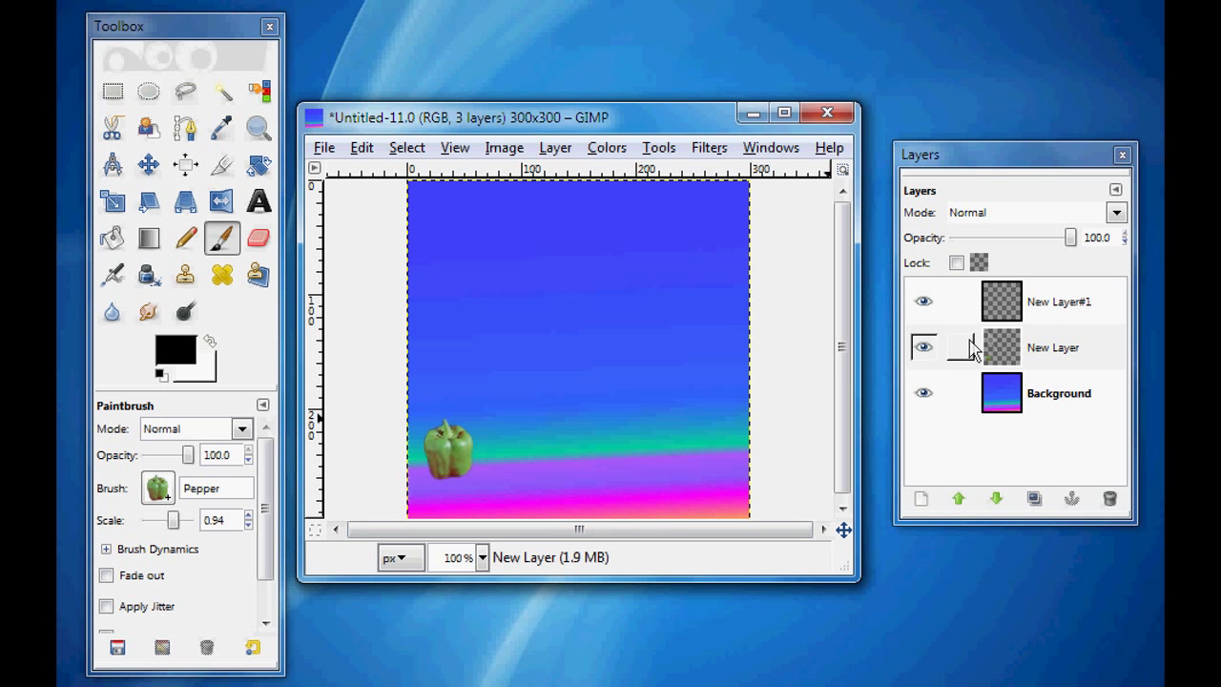
click(1041, 314)
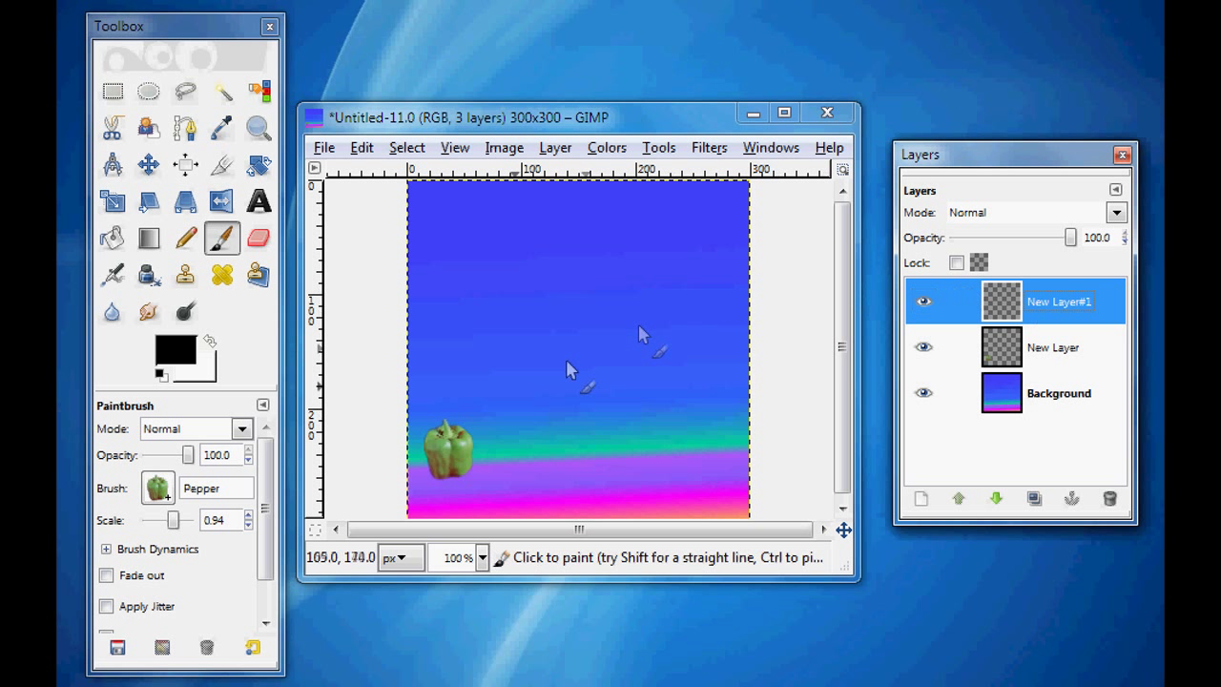
Paint a black dot with the Circle (19) brush at scale 2.51 near the top-right.
click(164, 488)
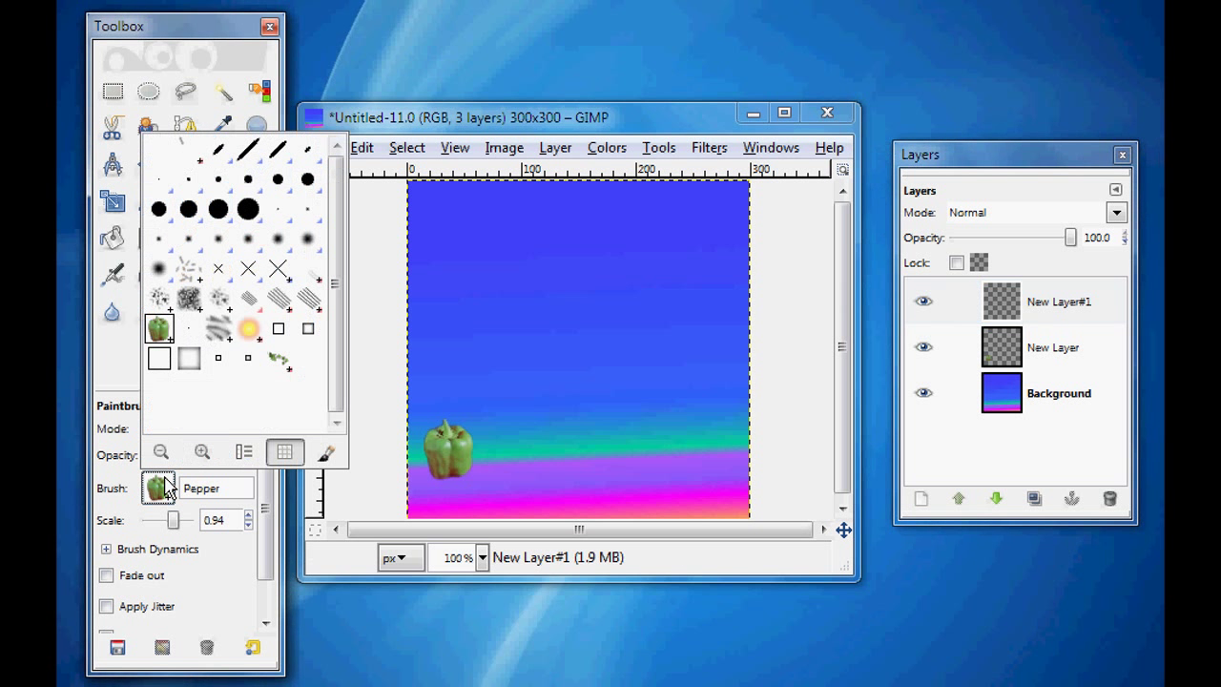
click(259, 208)
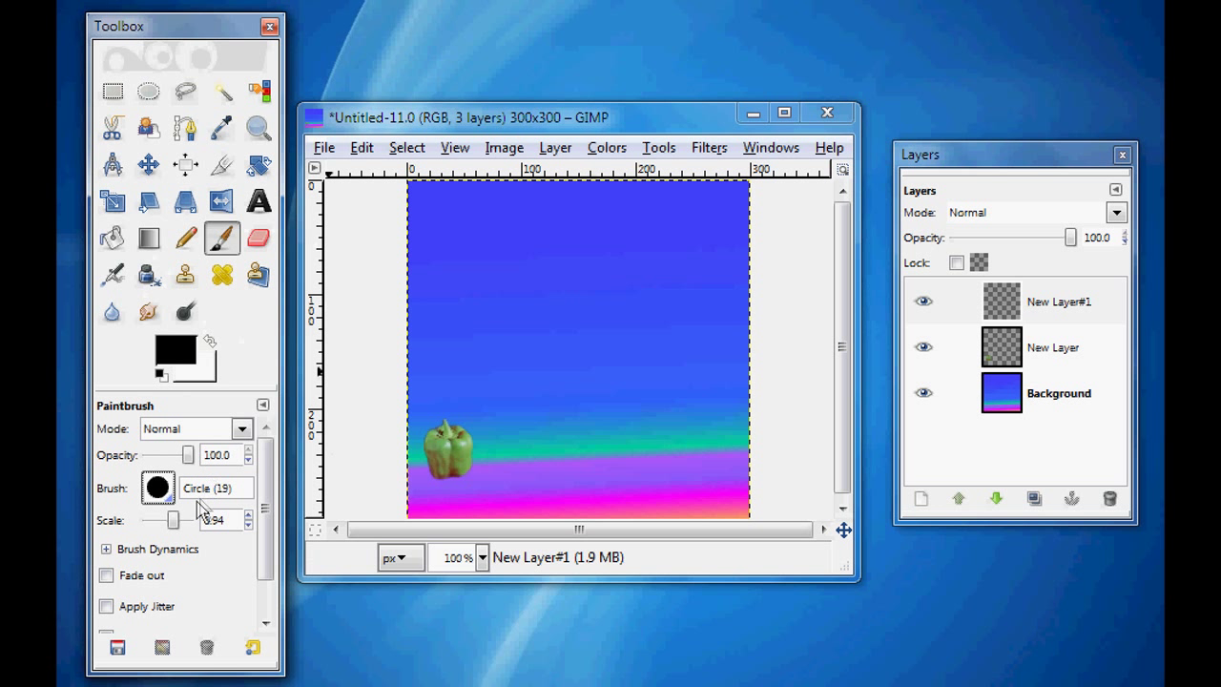
drag(175, 518, 180, 516)
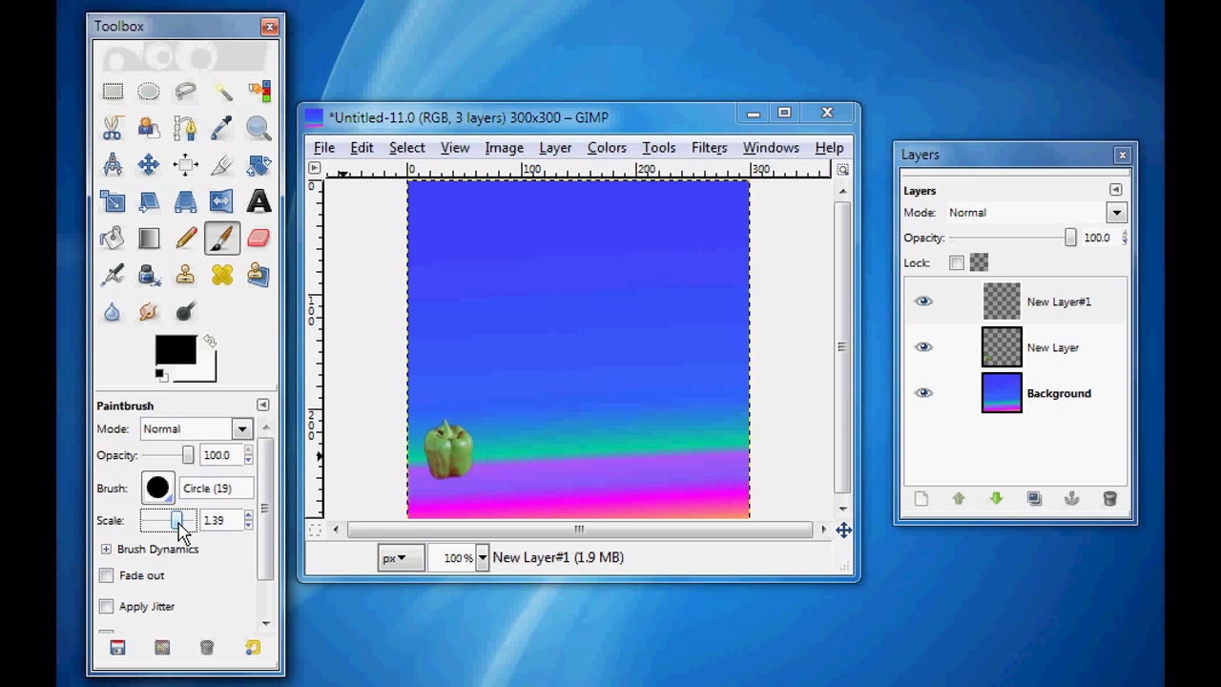
drag(178, 519, 181, 520)
click(670, 239)
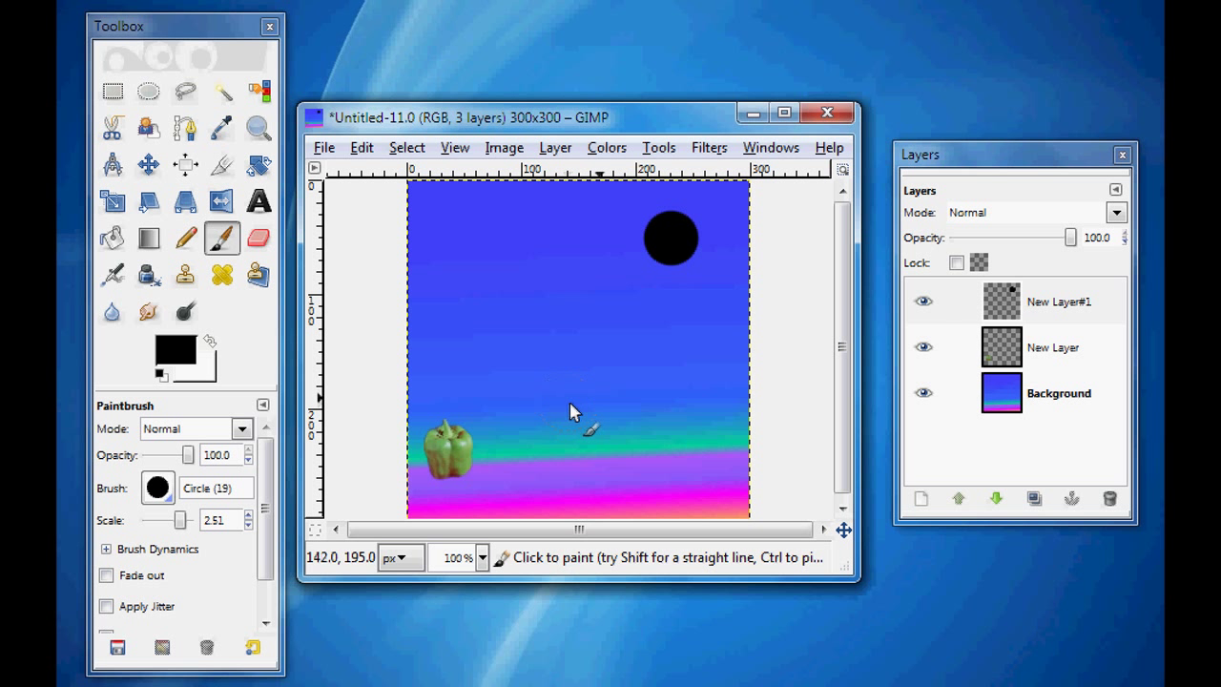
click(1034, 353)
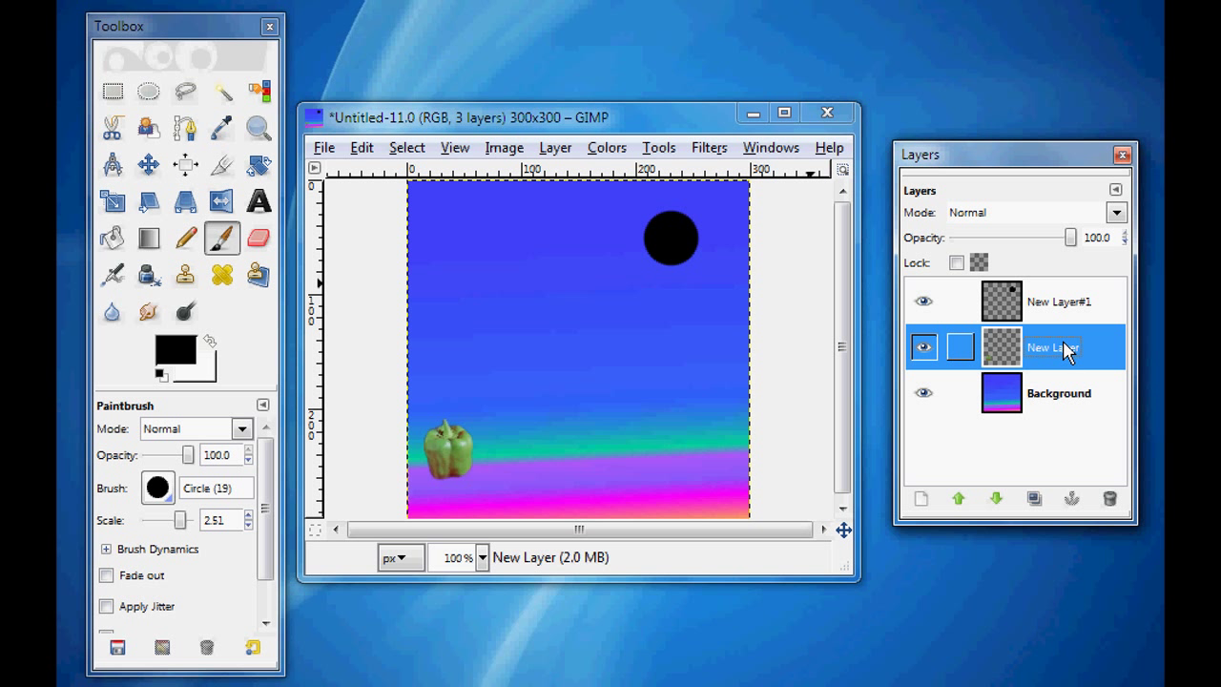
Autocrop New Layer and New Layer#1 so each fits the pepper and the dot.
click(555, 149)
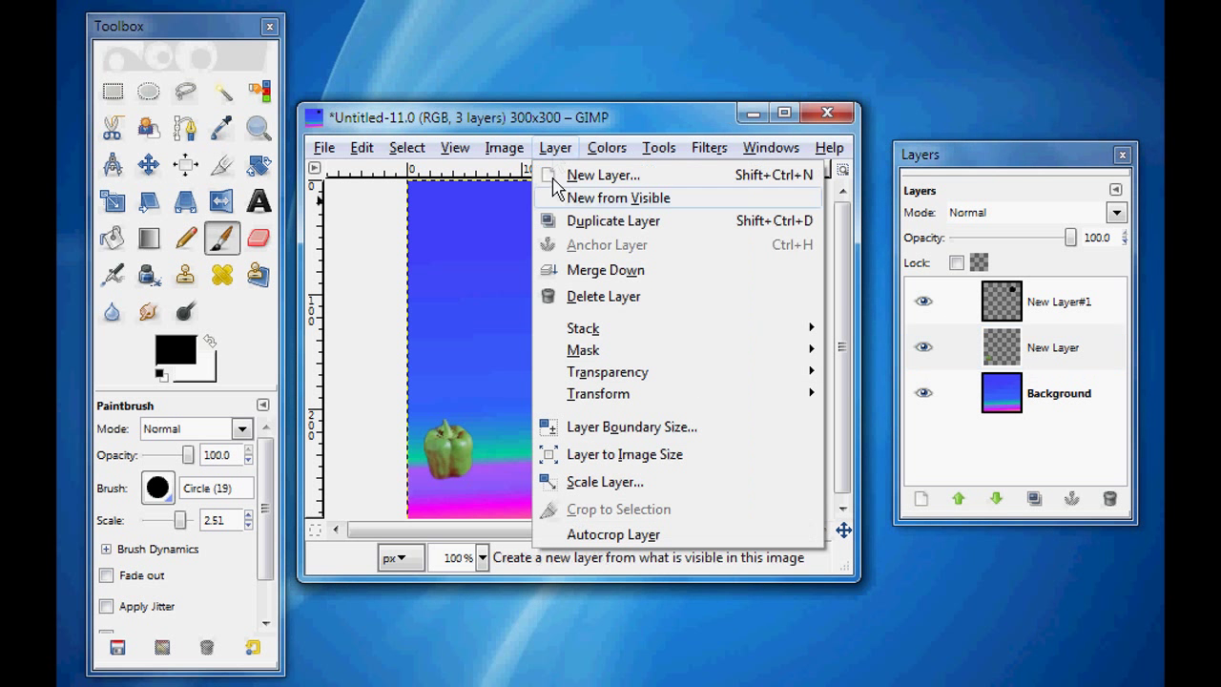
click(613, 534)
click(1043, 314)
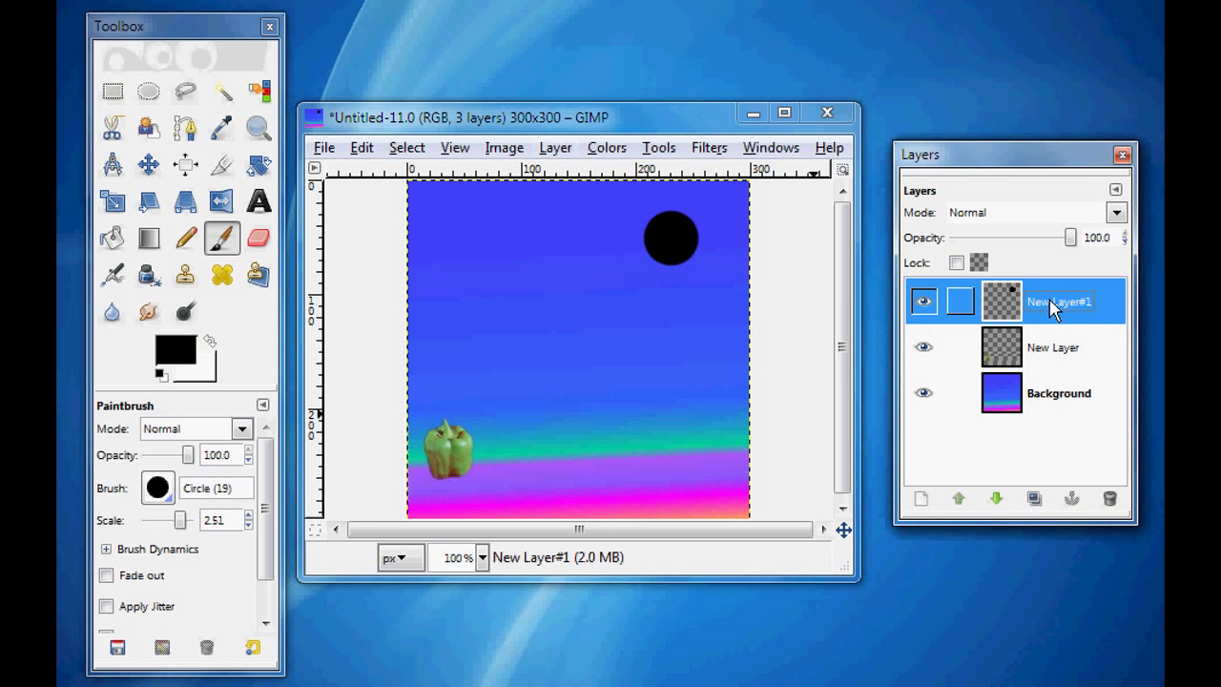
click(553, 150)
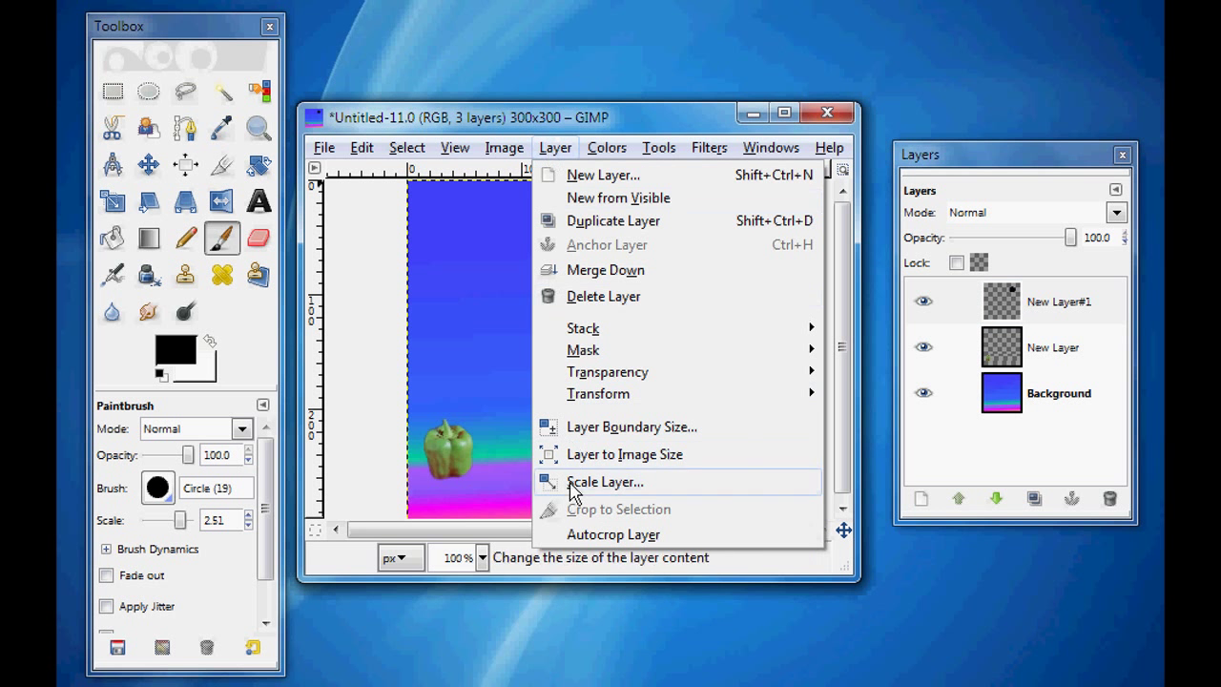
click(581, 534)
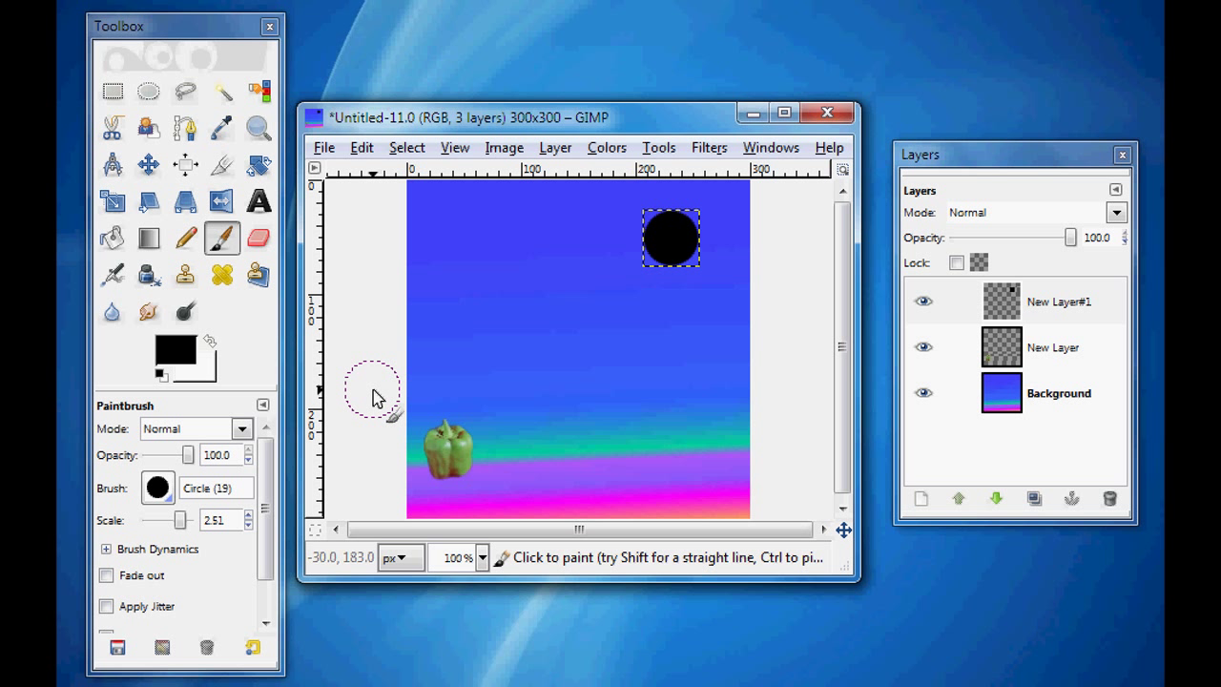
Align the pepper to the image's vertical middle with the Align tool relative to Image.
click(184, 167)
click(193, 468)
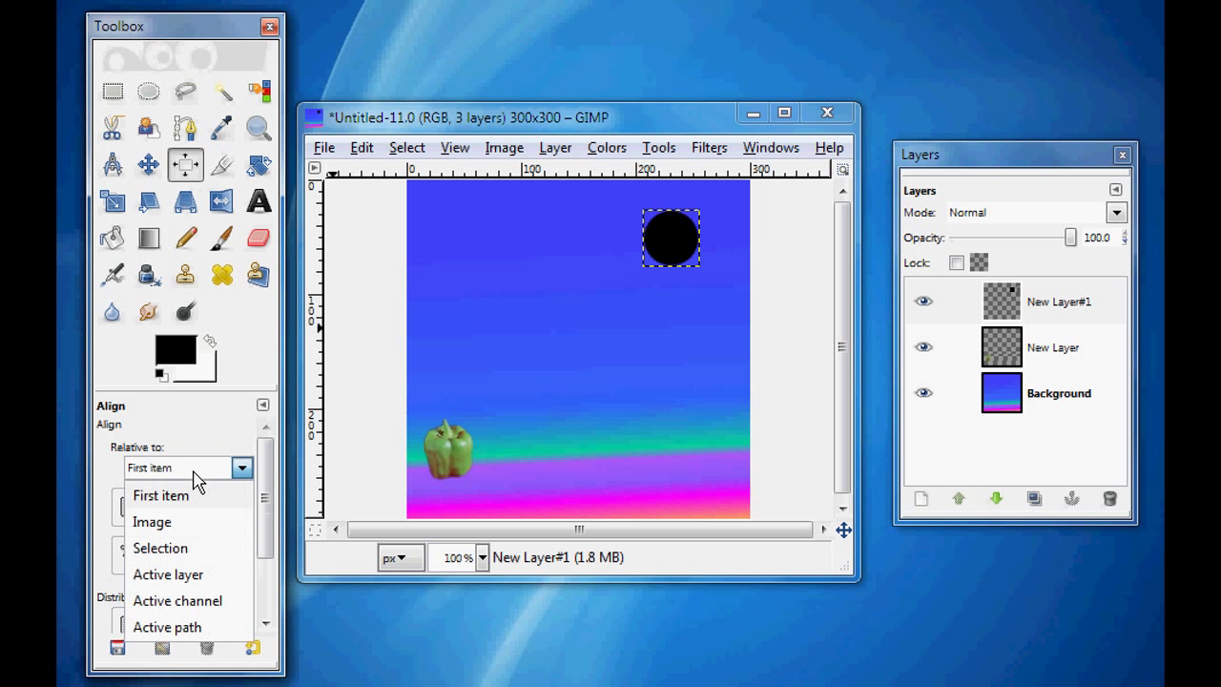
click(201, 520)
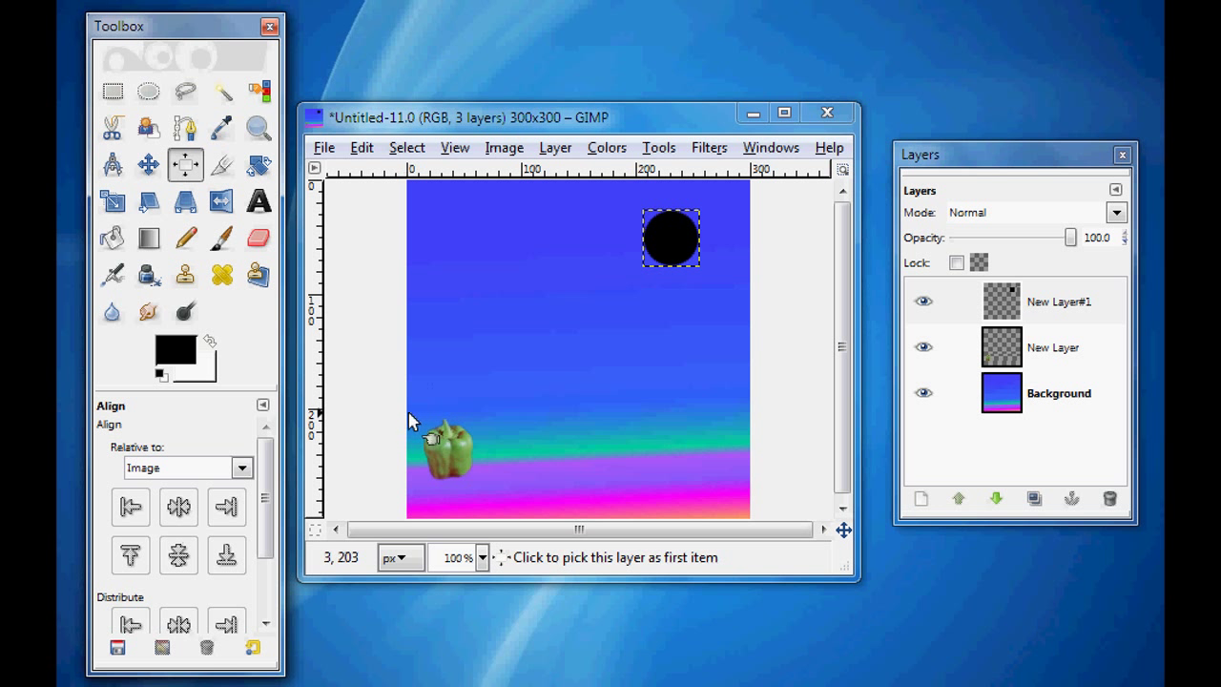
click(441, 456)
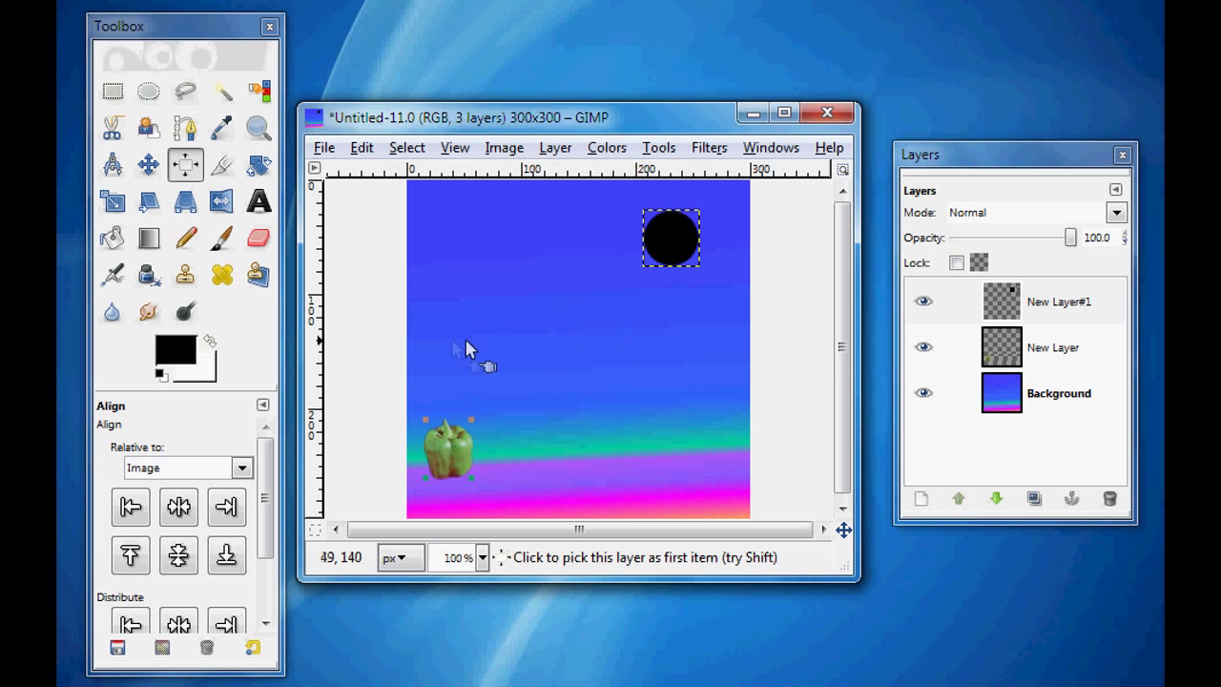
click(179, 563)
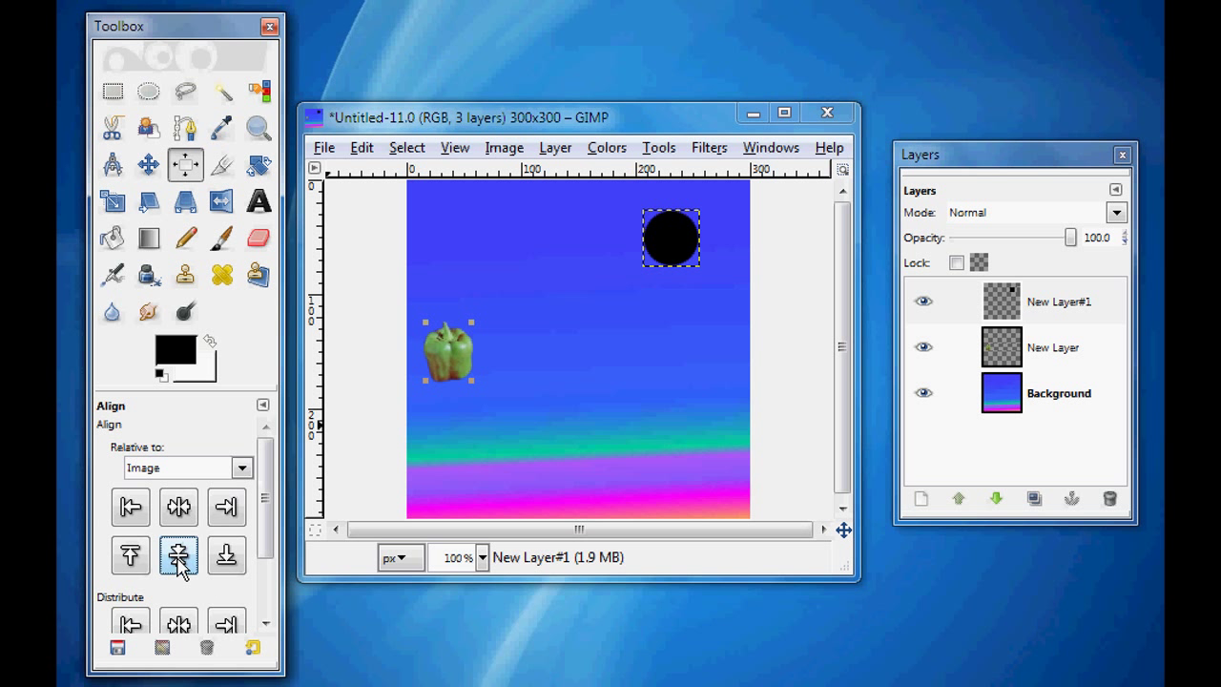
Centre the black circle both vertically and horizontally in the image.
click(676, 254)
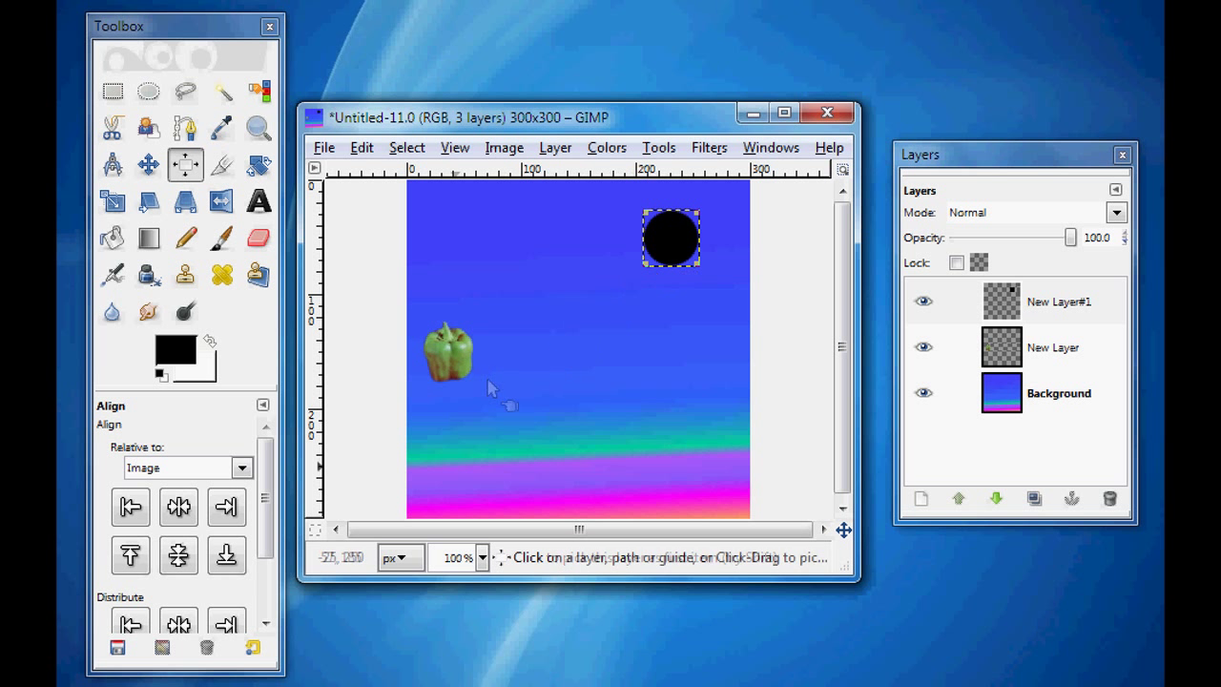
click(186, 562)
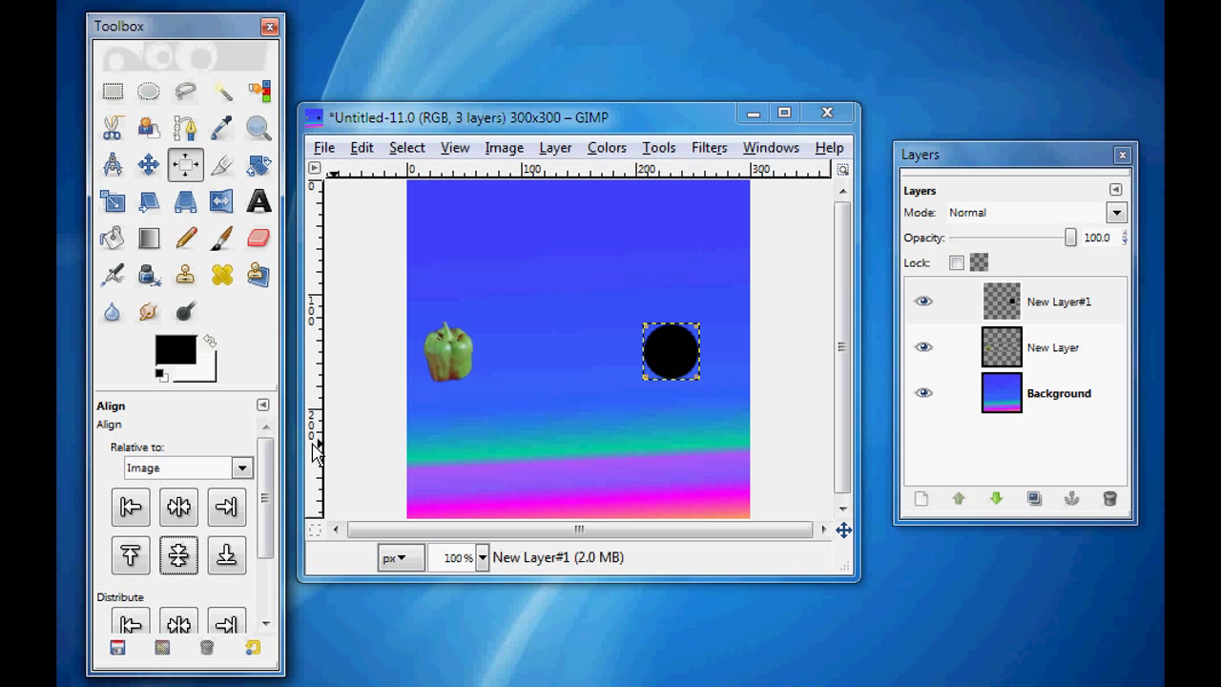
click(181, 507)
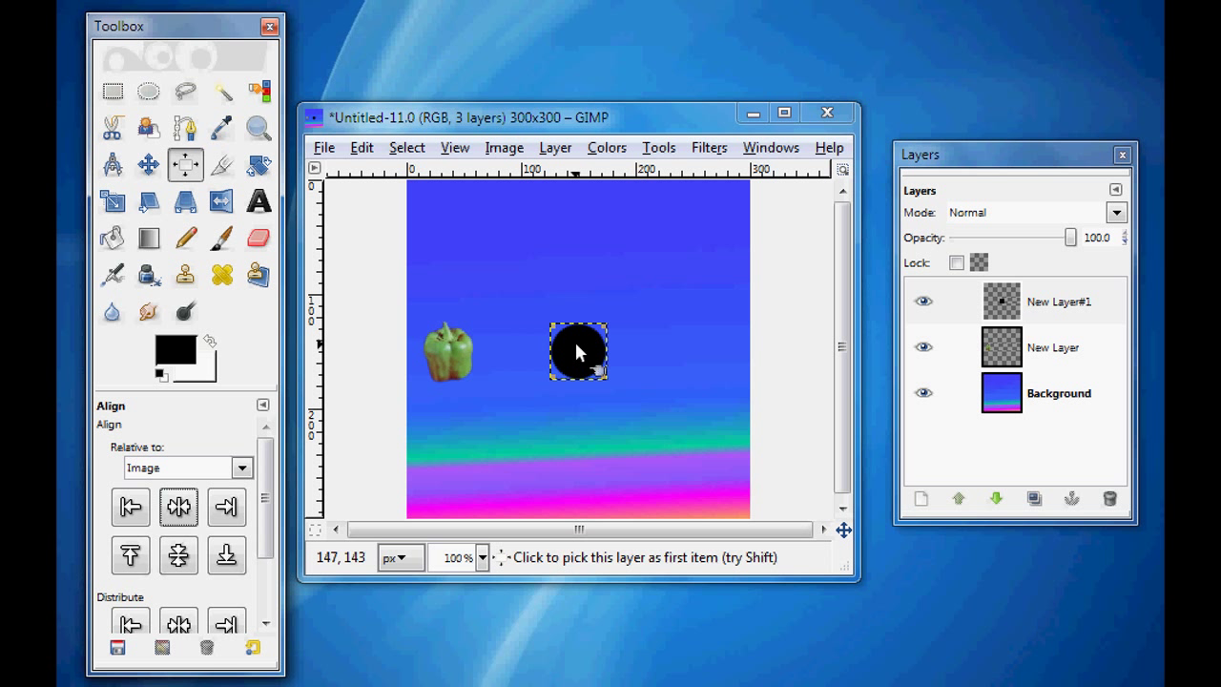
Try centring the pepper horizontally, then undo so it stays at the left.
click(439, 358)
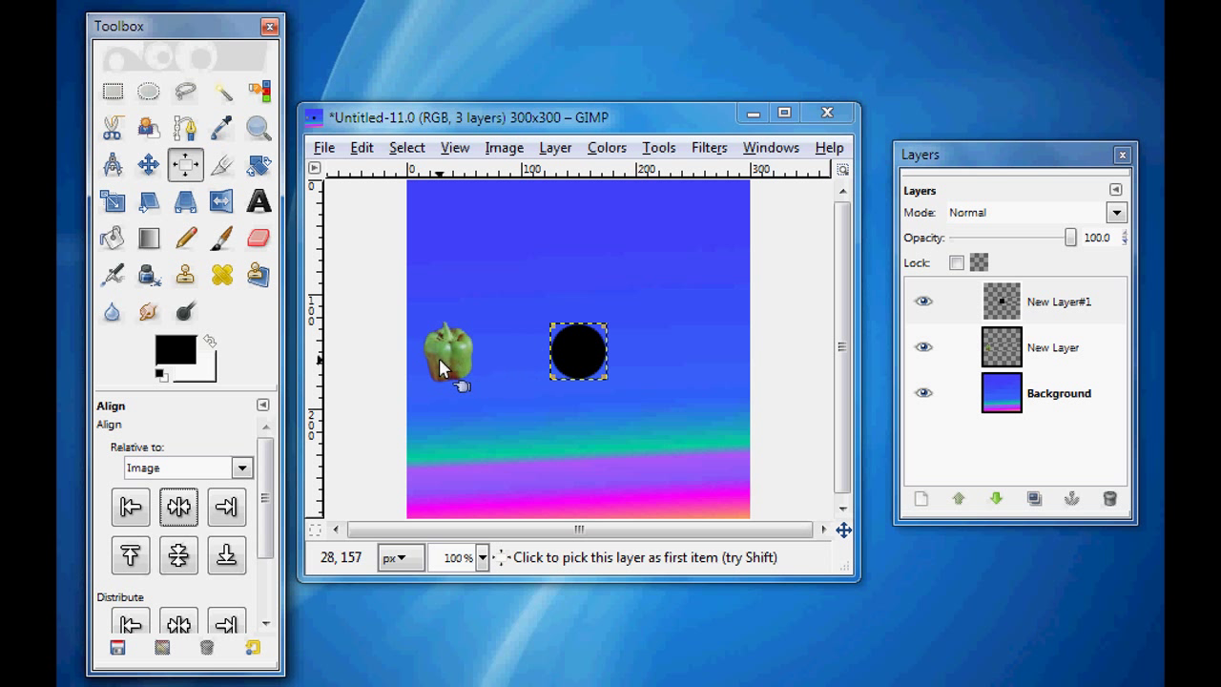
click(181, 510)
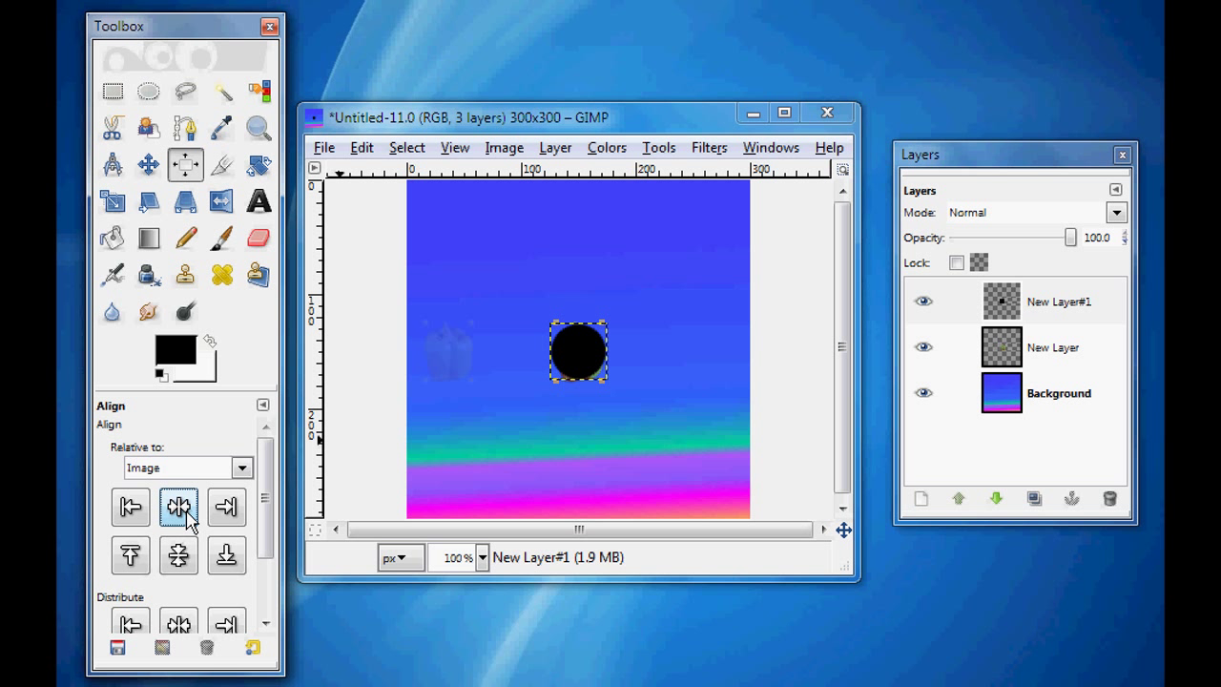
key(ctrl+z)
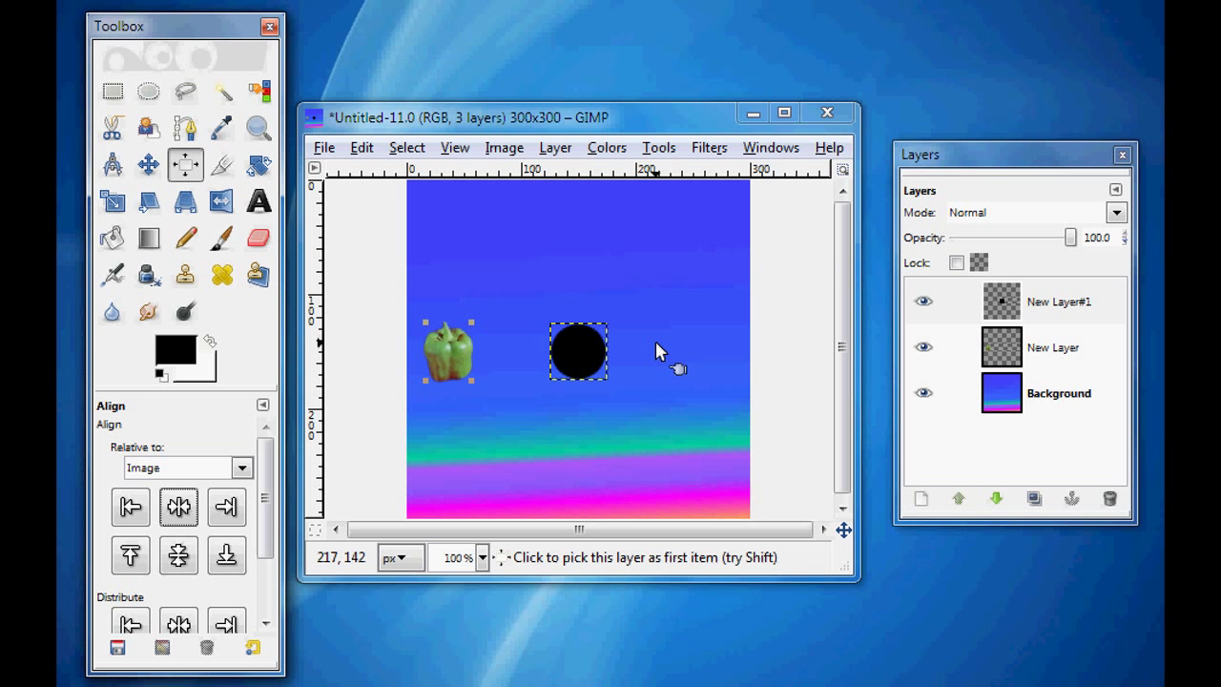
Create a new 150×150 pixel image with Fill with set to Transparency.
click(324, 149)
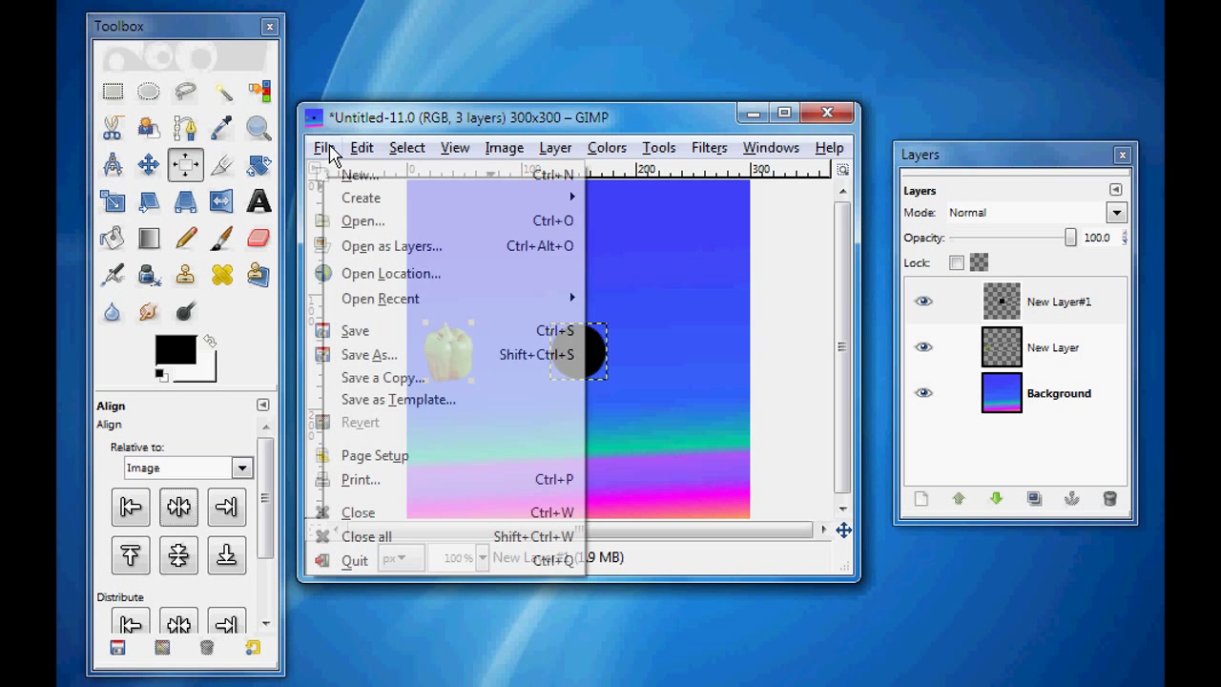
click(347, 176)
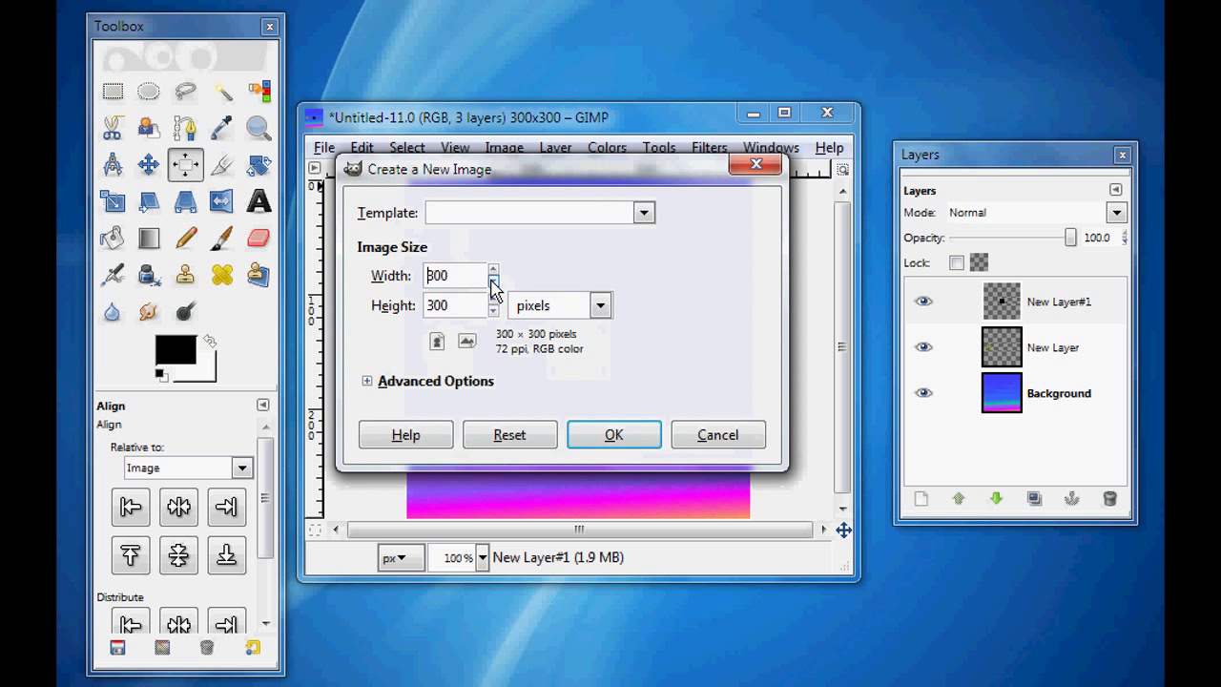
drag(467, 275, 429, 277)
text(150)
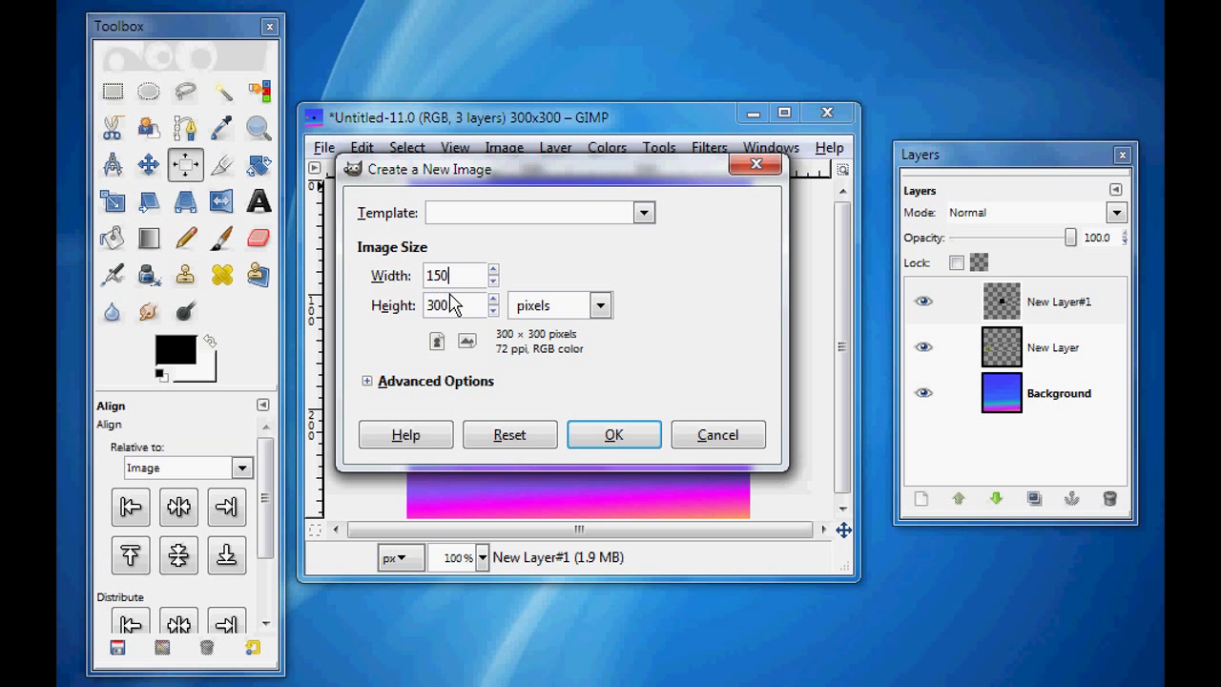
drag(448, 307, 410, 307)
text(150)
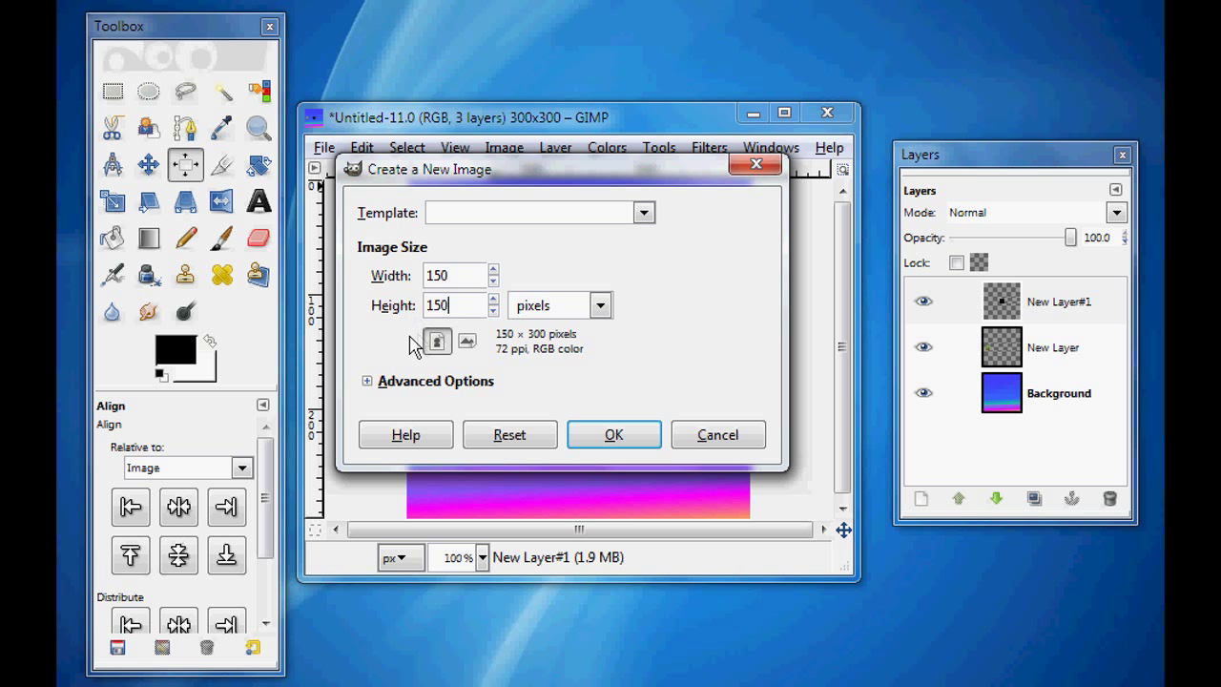
click(371, 384)
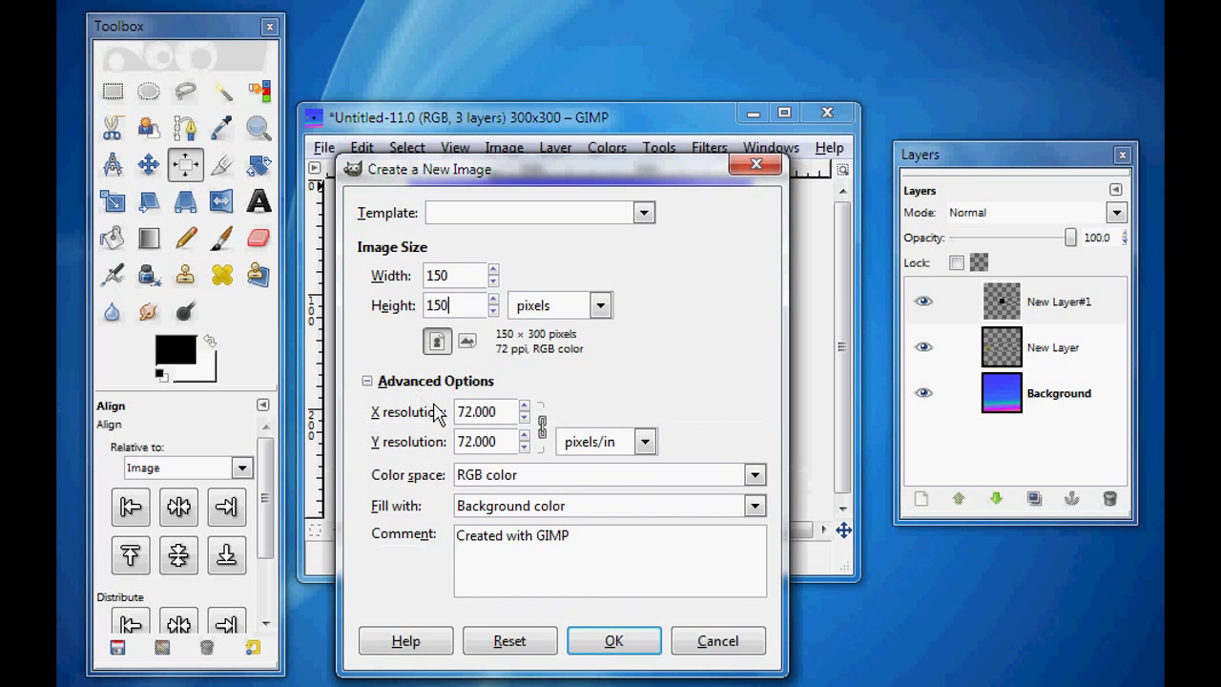
click(520, 508)
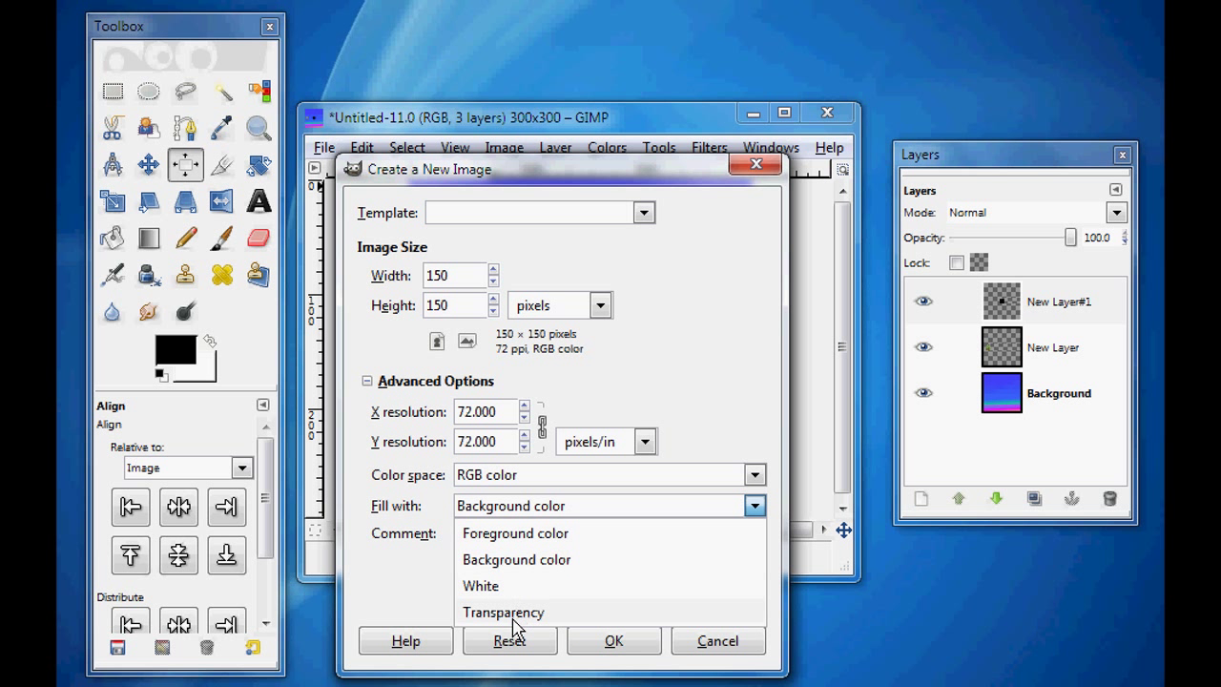
click(515, 615)
click(600, 644)
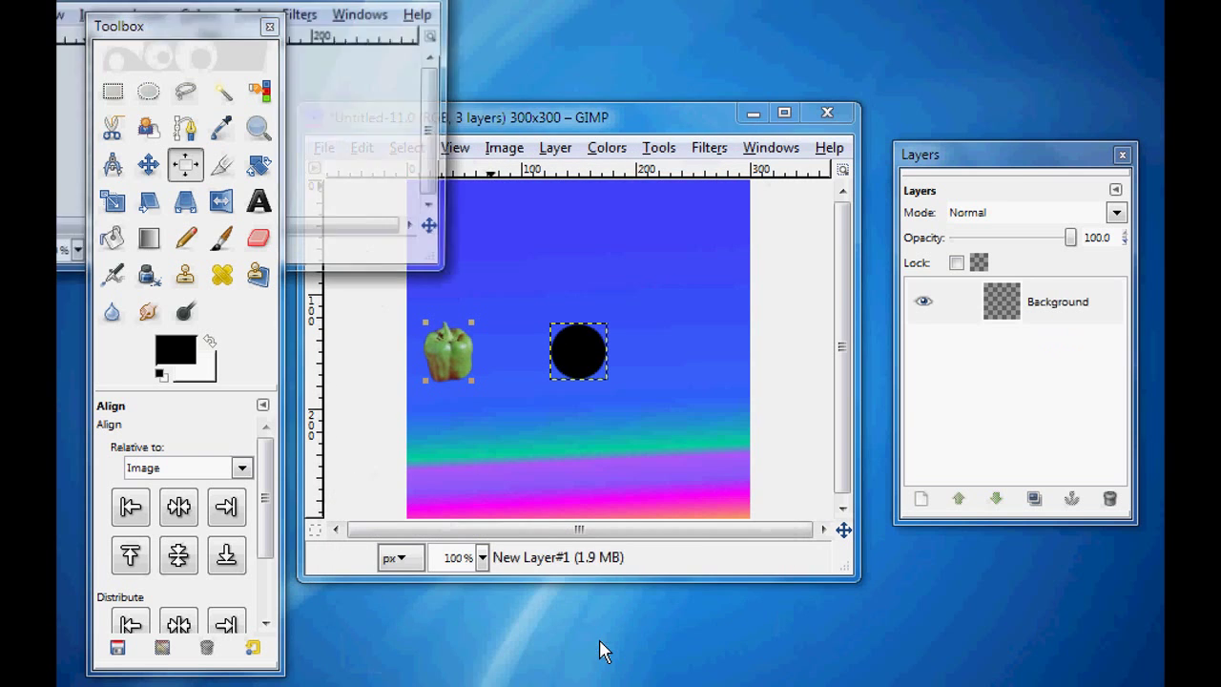
Close Untitled-11 without saving, enlarge the Untitled-12.0 window, and select its Background layer.
click(828, 114)
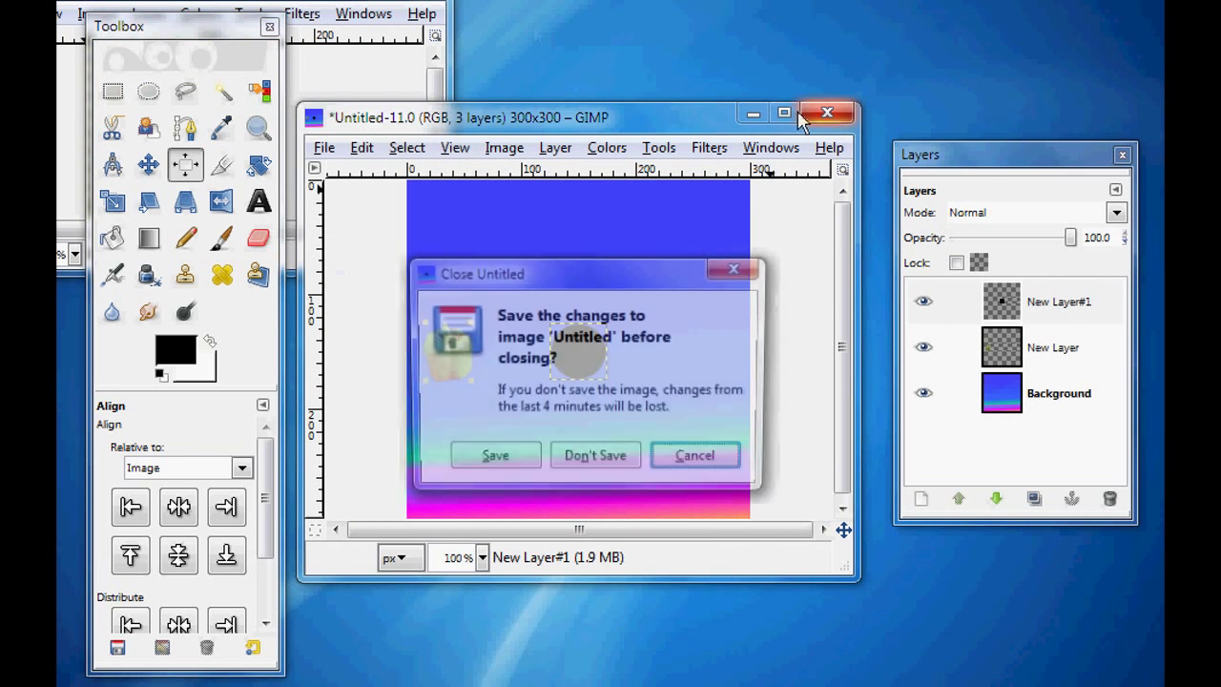
click(588, 462)
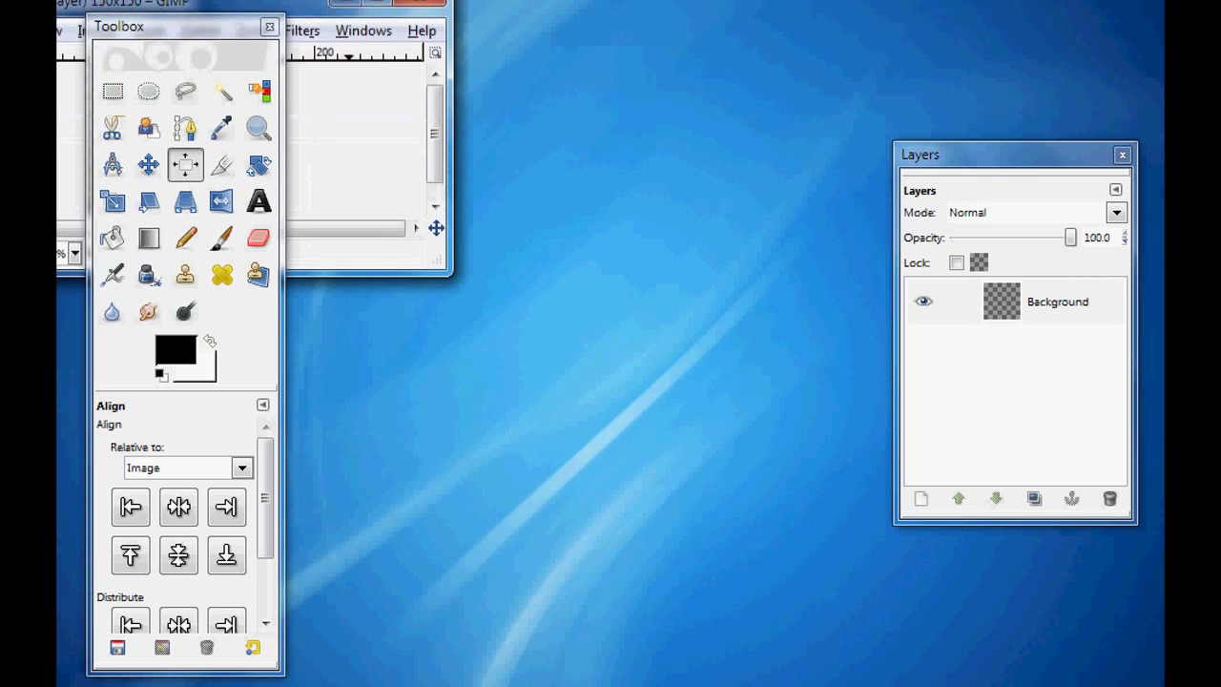
drag(57, 11, 428, 227)
drag(589, 200, 492, 67)
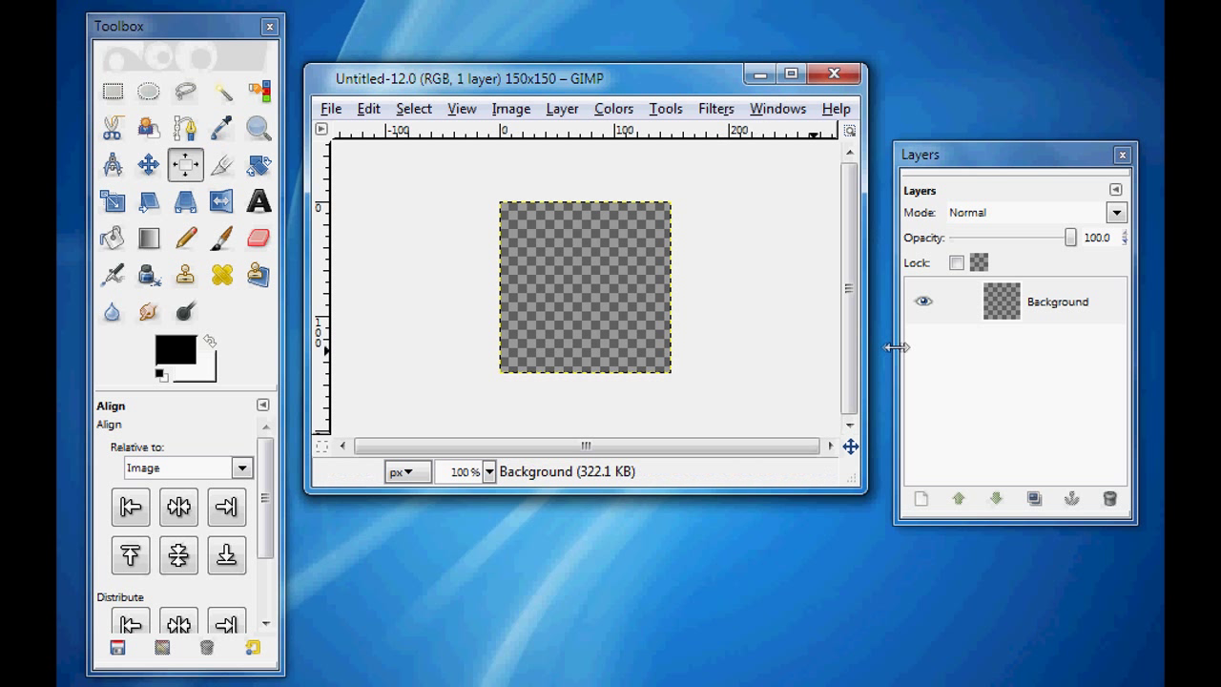
click(1062, 315)
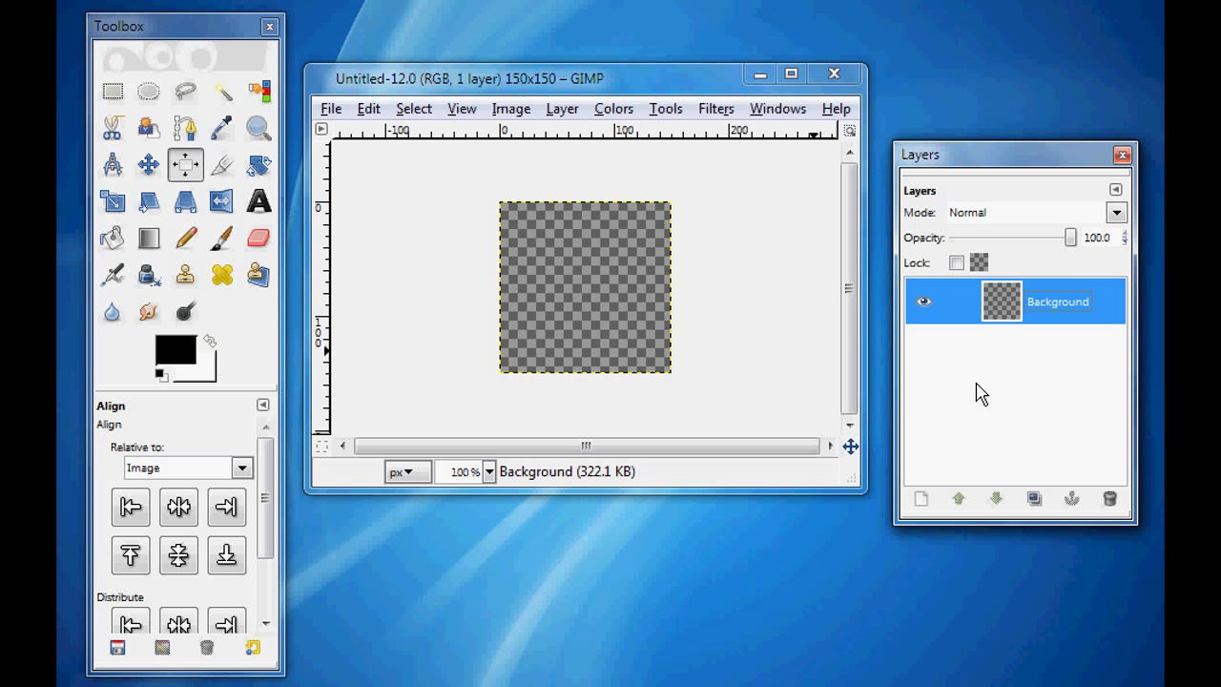
Add a transparent 150x150 New Layer, then duplicate it and delete the copy.
click(920, 498)
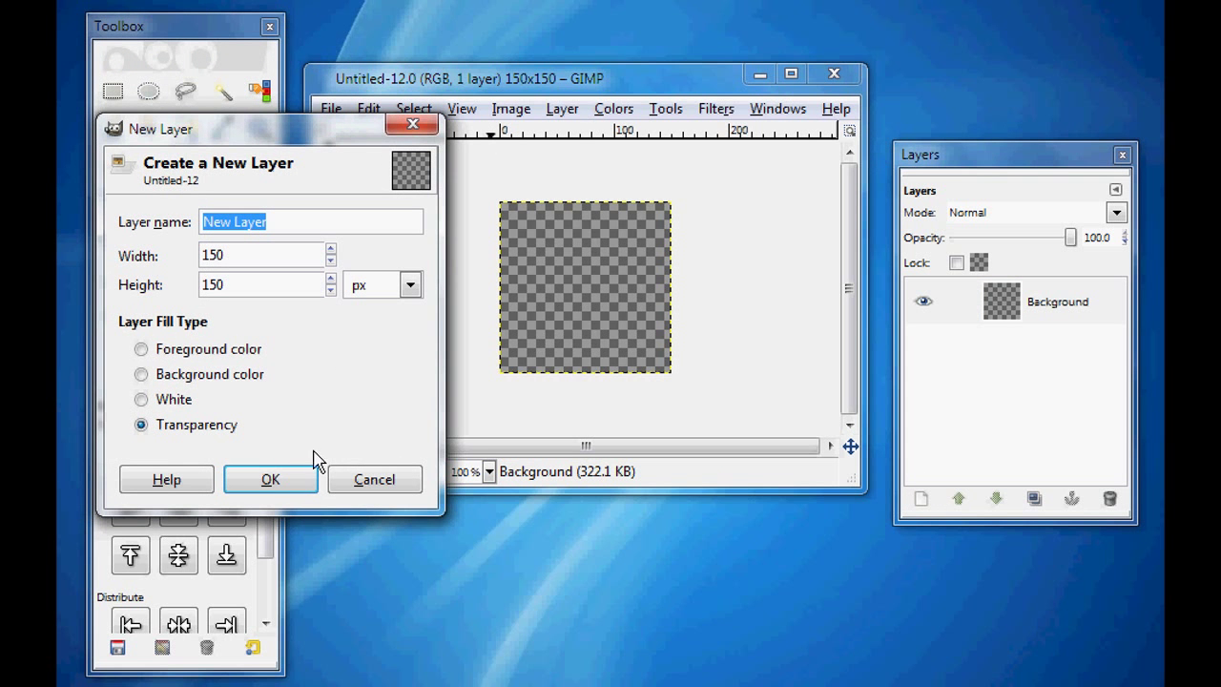
click(286, 482)
click(1018, 301)
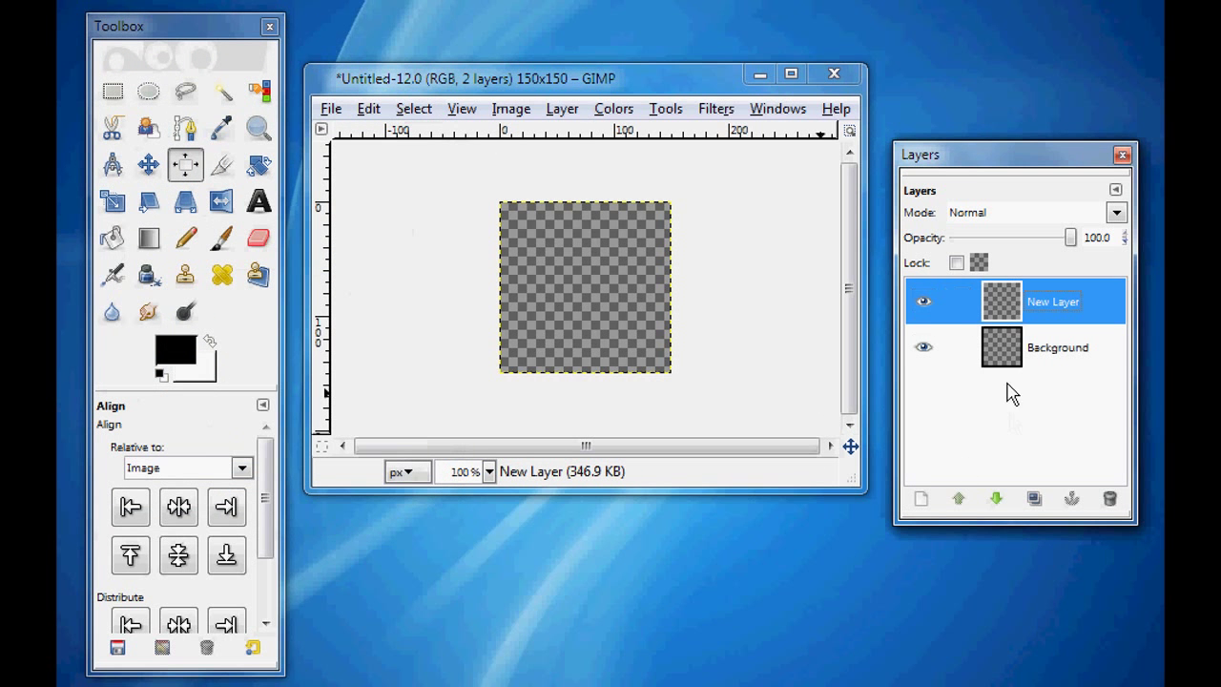
click(1034, 498)
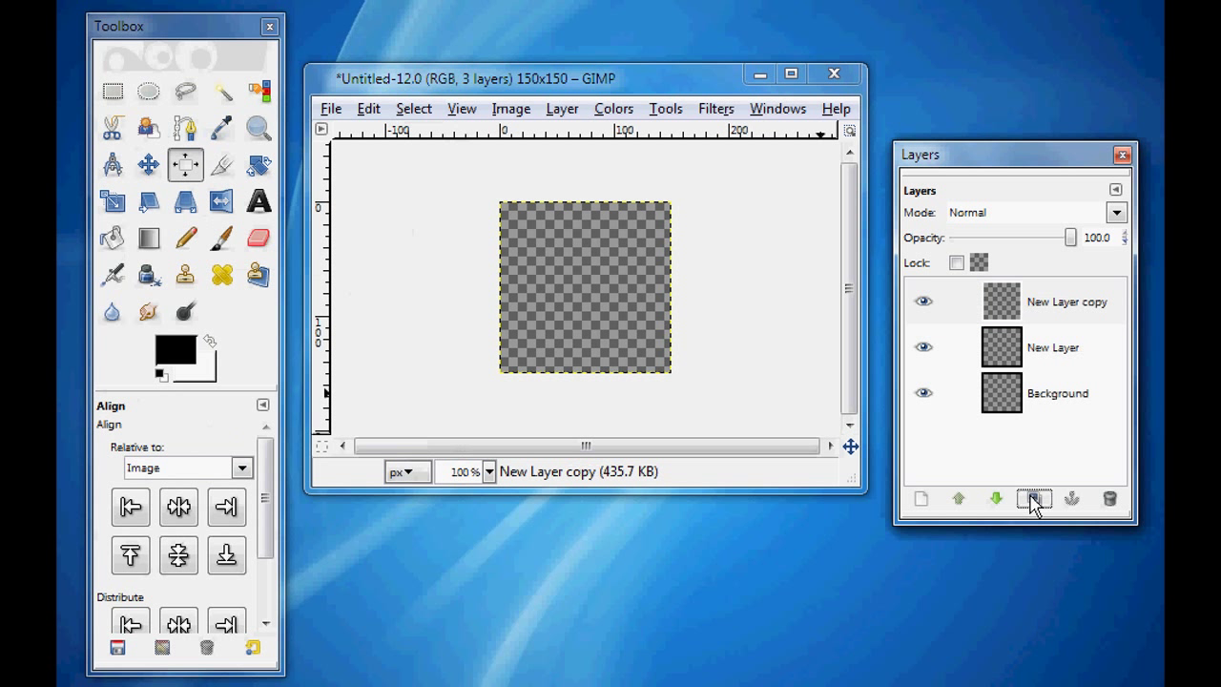
click(1040, 310)
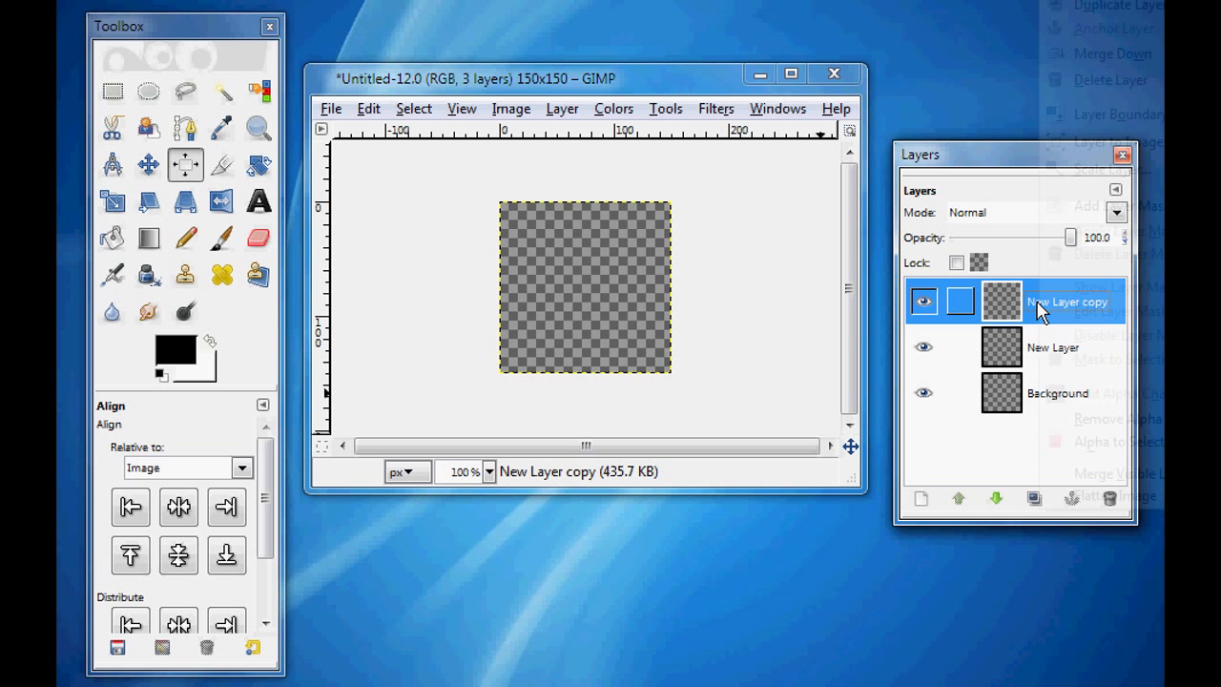
right_click(1038, 306)
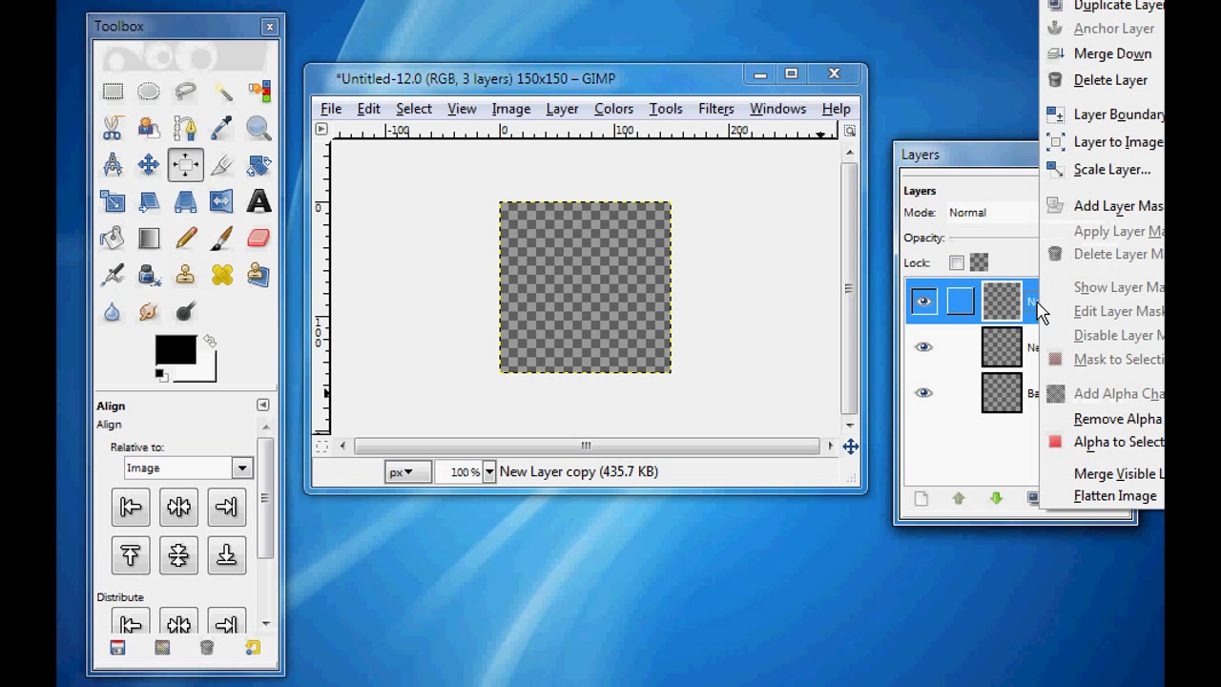
click(1111, 82)
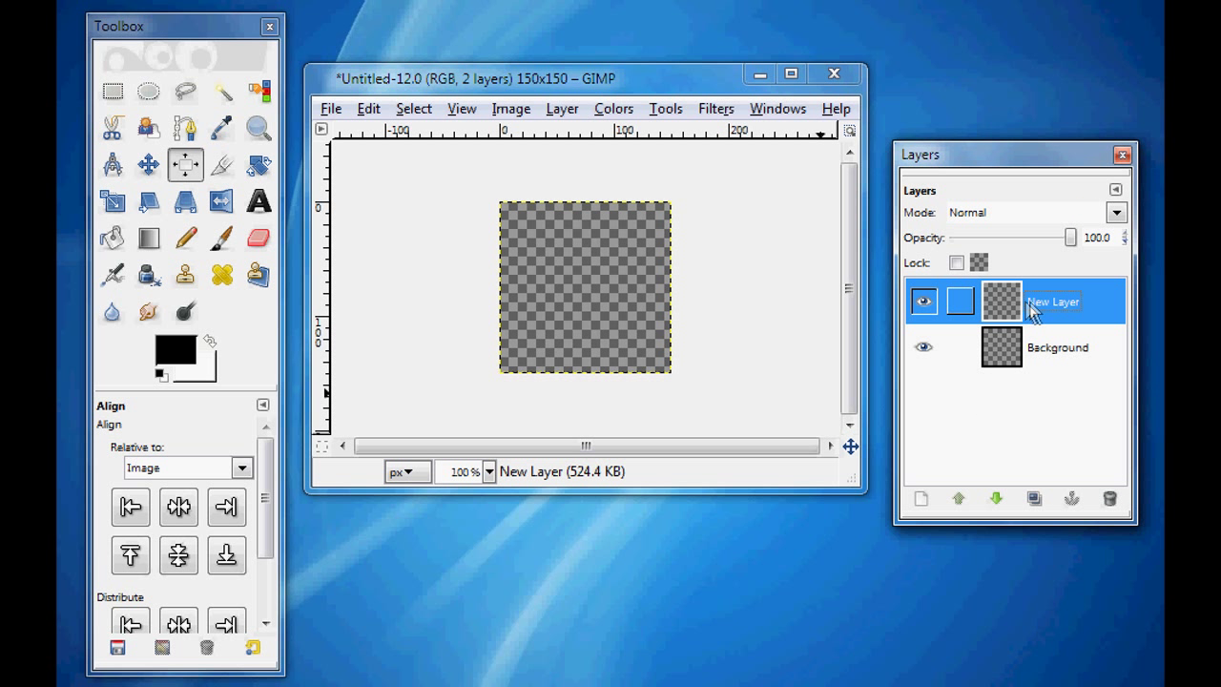
Paint a large black circle mid-canvas using the Paintbrush at brush scale 4.54.
click(220, 240)
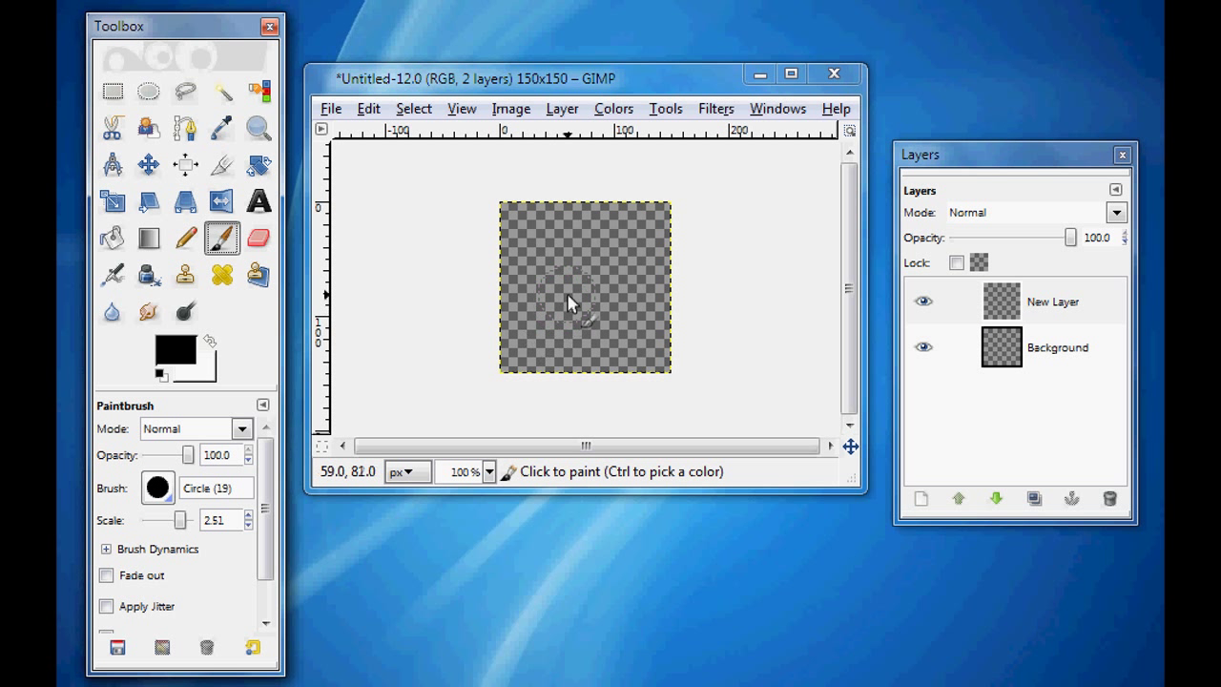
drag(181, 516, 185, 515)
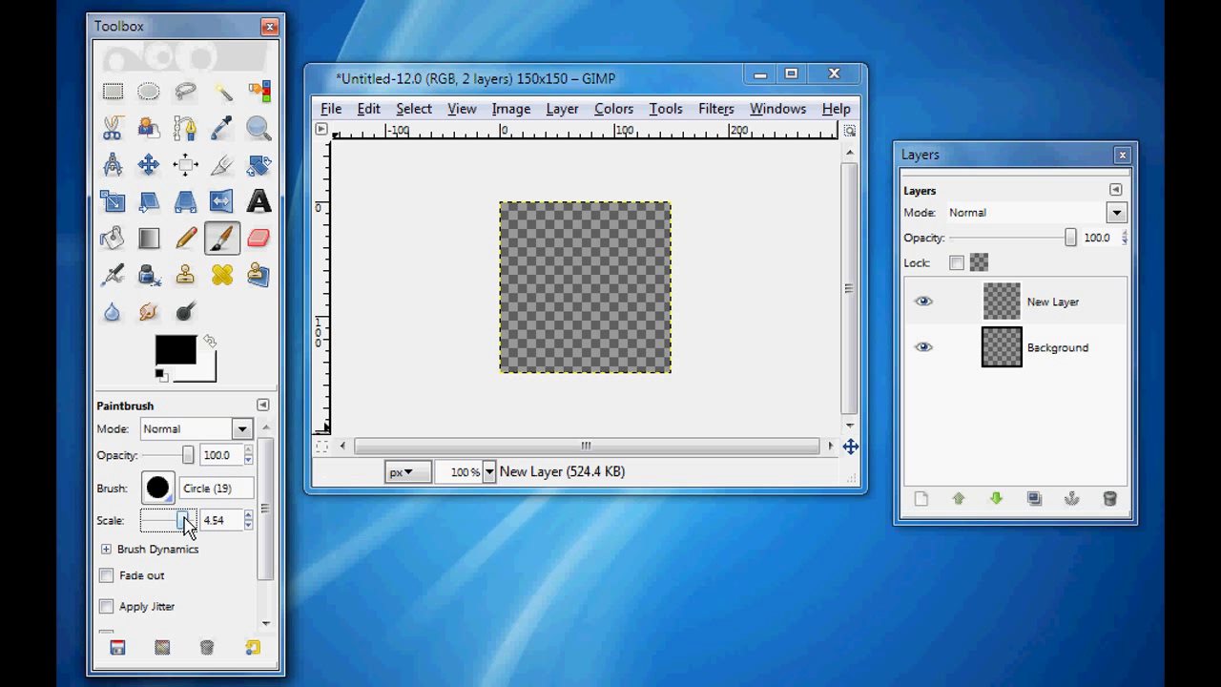
click(581, 286)
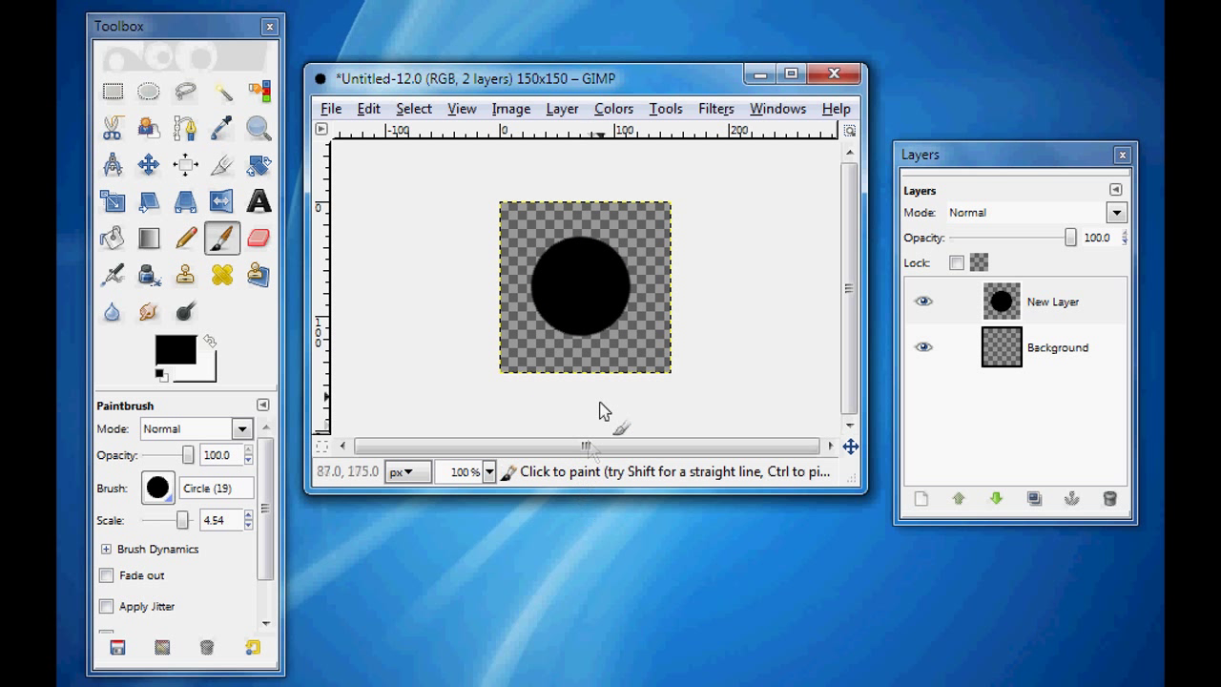
click(186, 166)
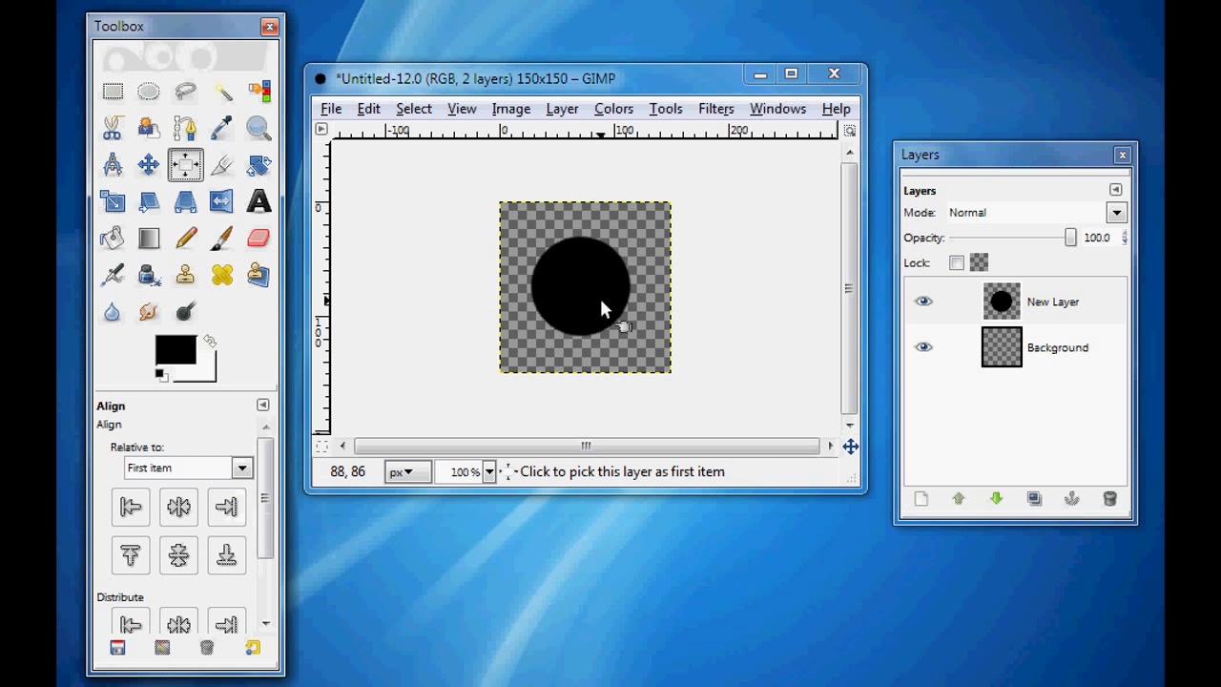
Autocrop New Layer tightly around the black circle.
click(1049, 305)
click(561, 111)
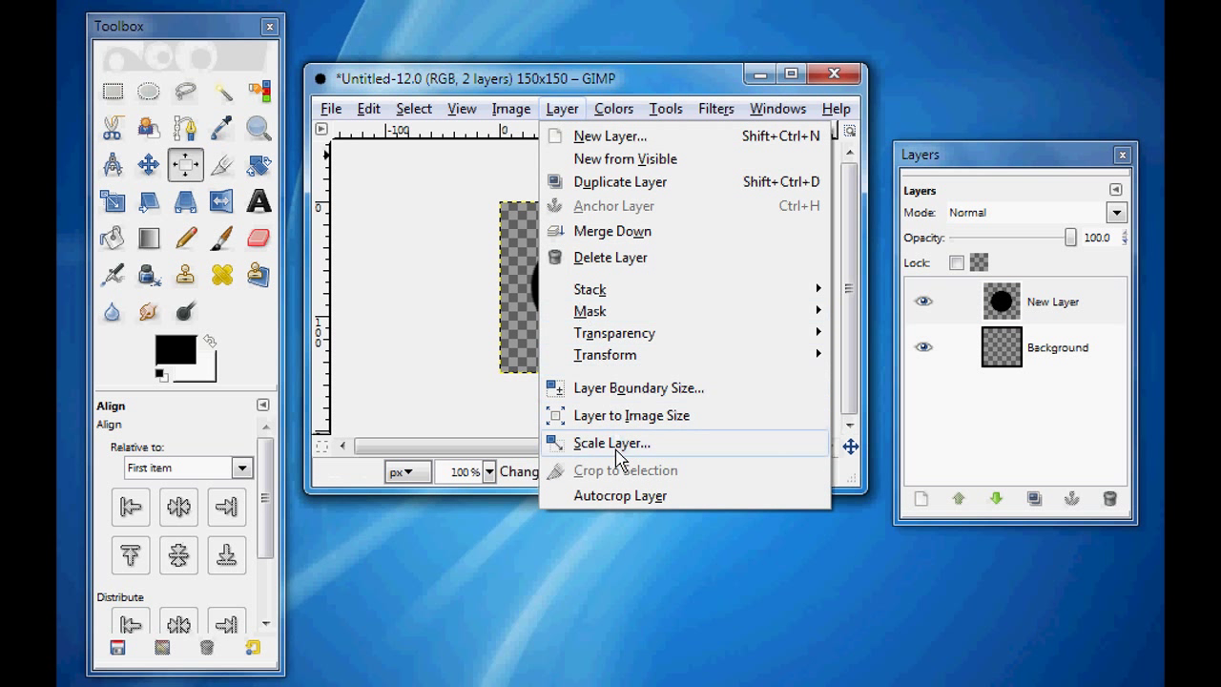
click(620, 496)
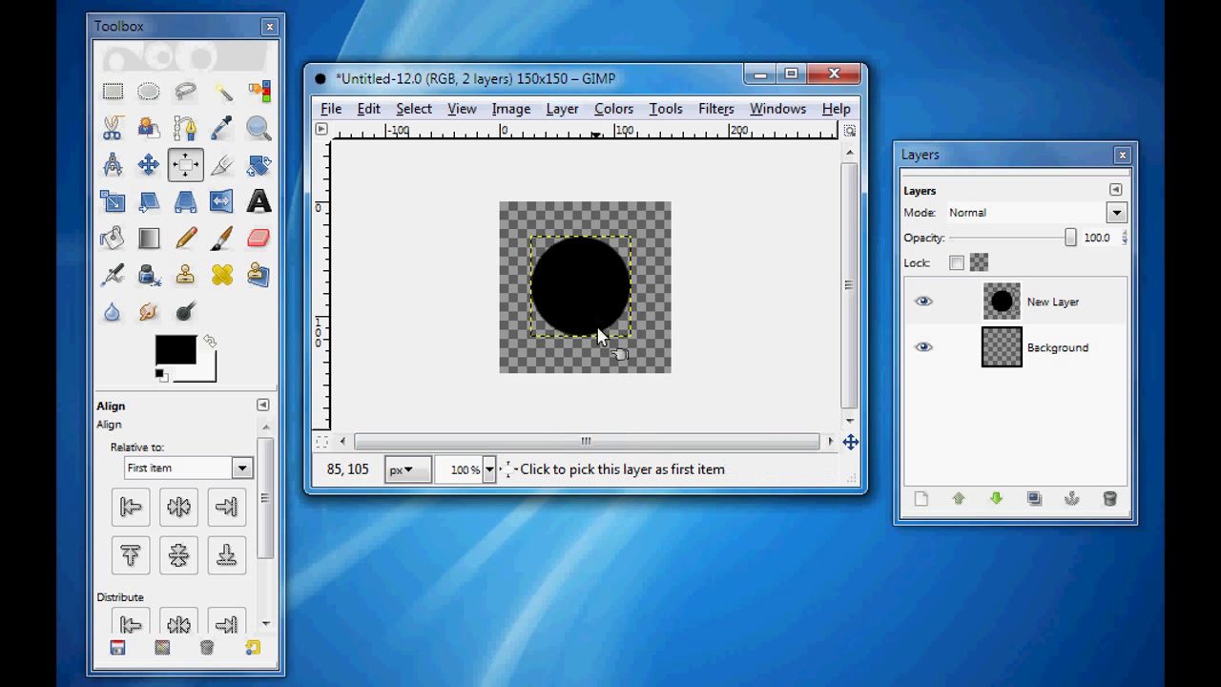
Align the circle to the image's horizontal center and vertical middle.
click(577, 272)
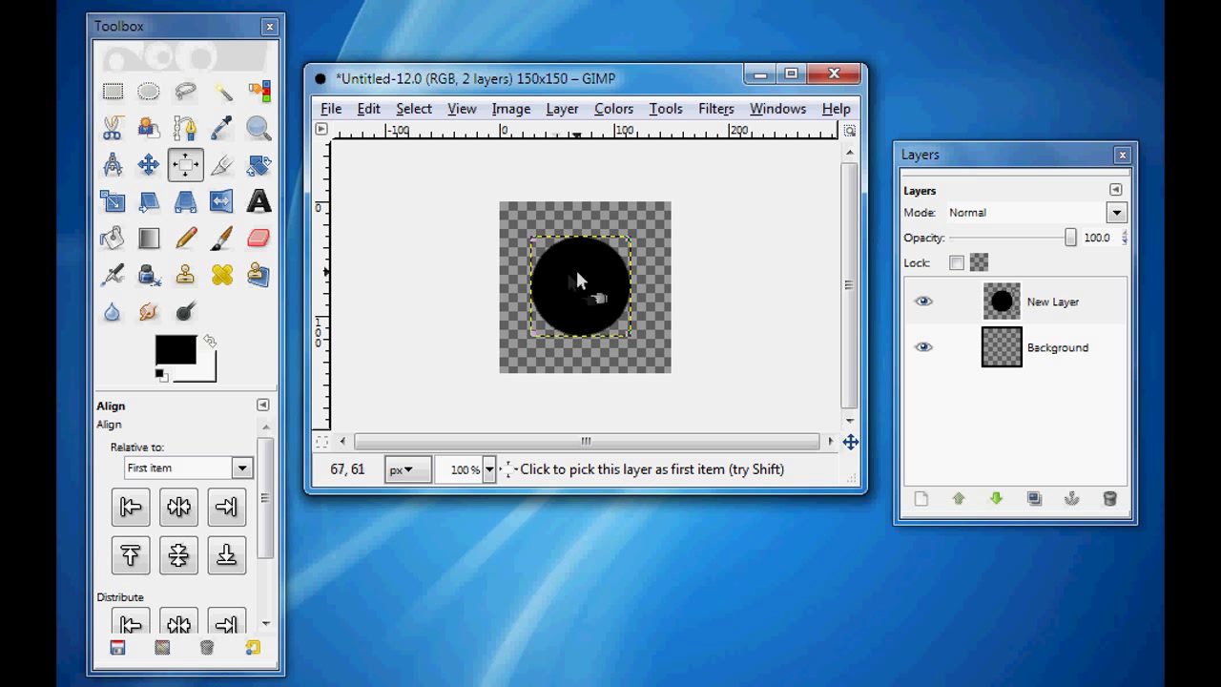
click(186, 469)
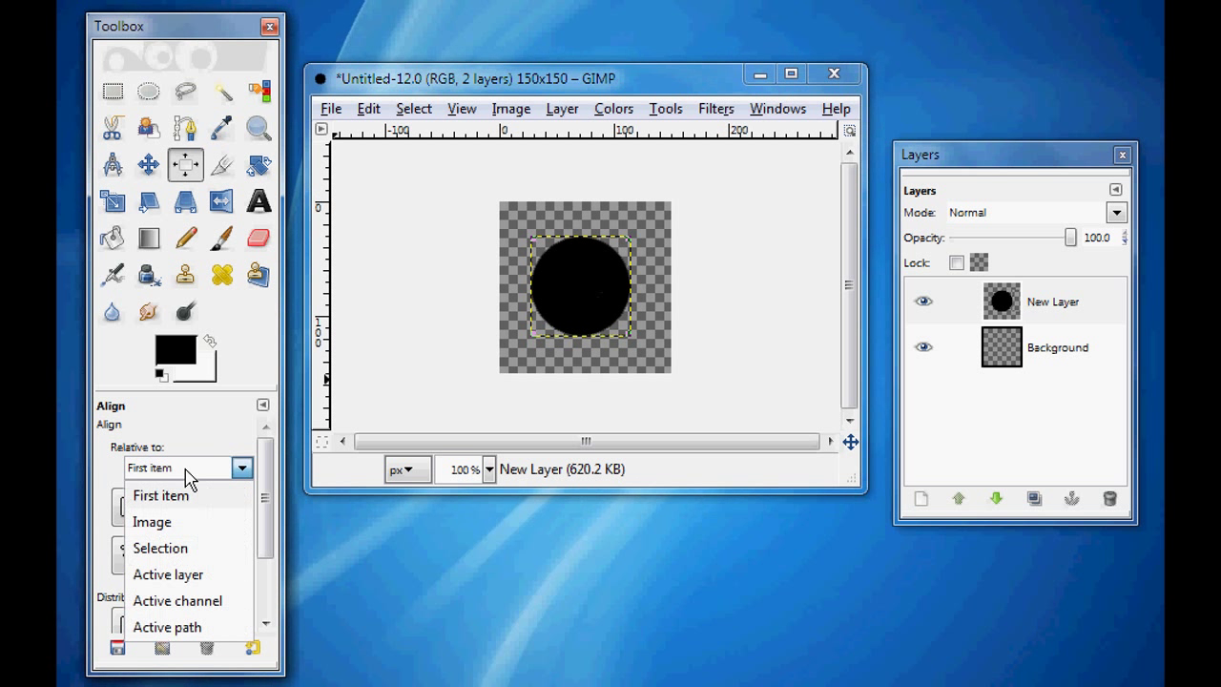
click(184, 523)
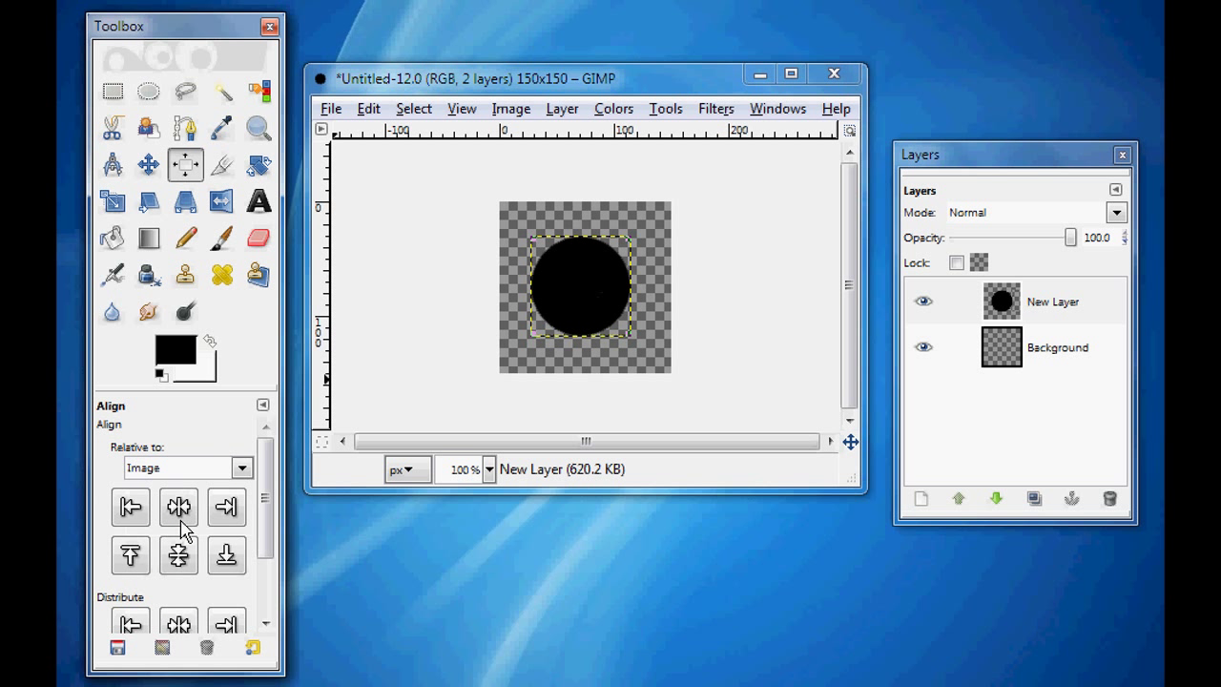
click(180, 508)
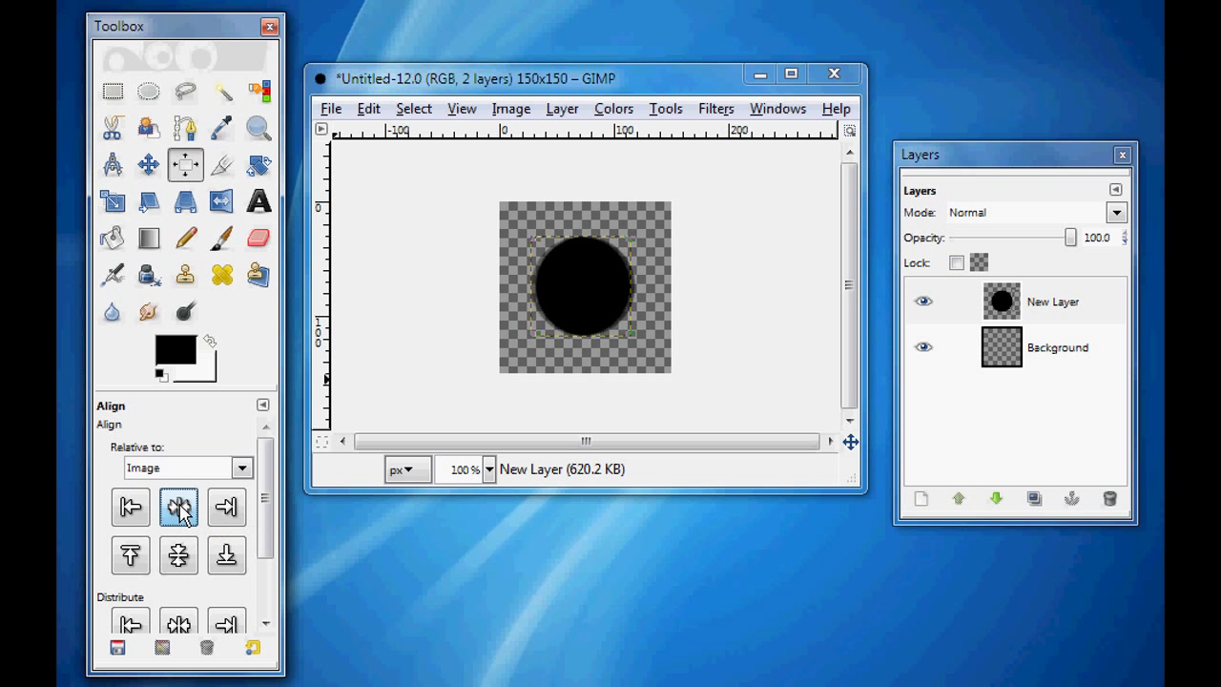
click(180, 556)
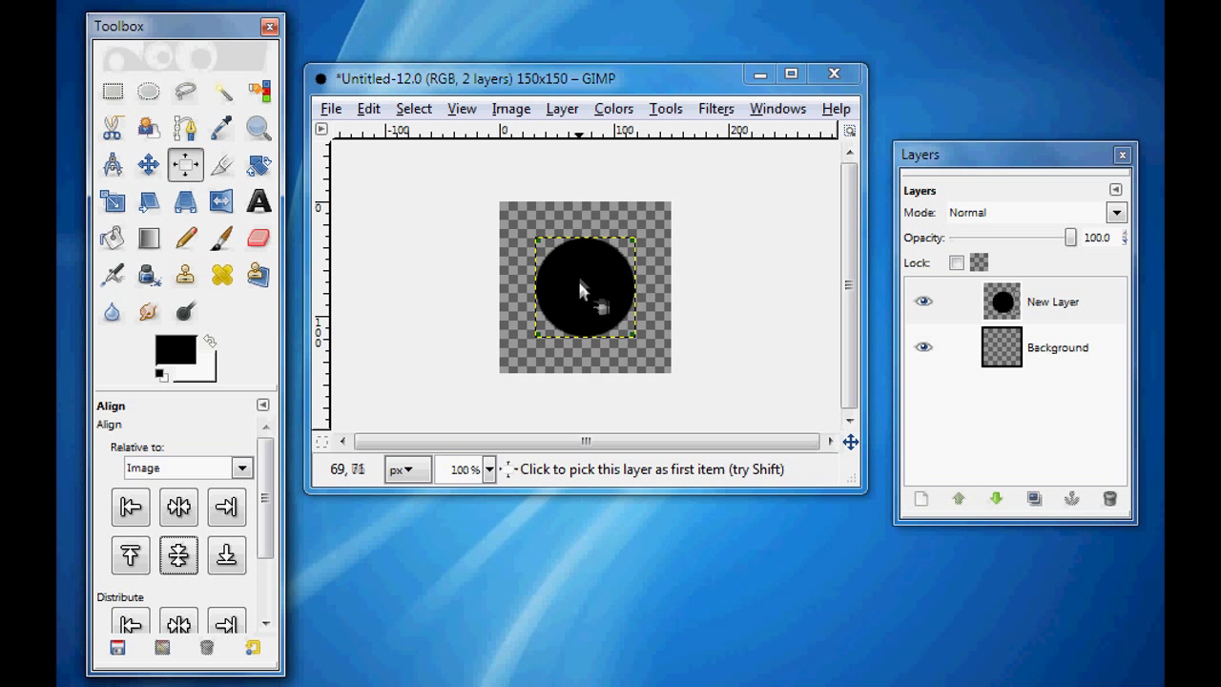
click(1057, 367)
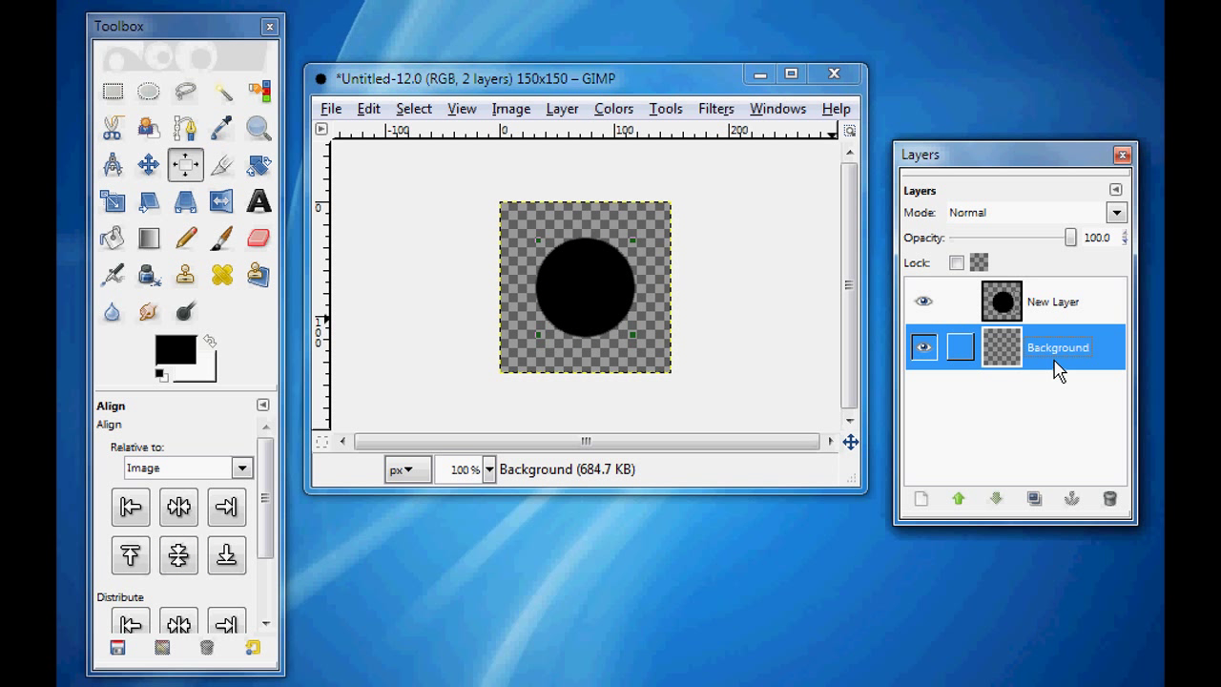
Set the Text tool's colour to light grey d2d2d2.
click(265, 209)
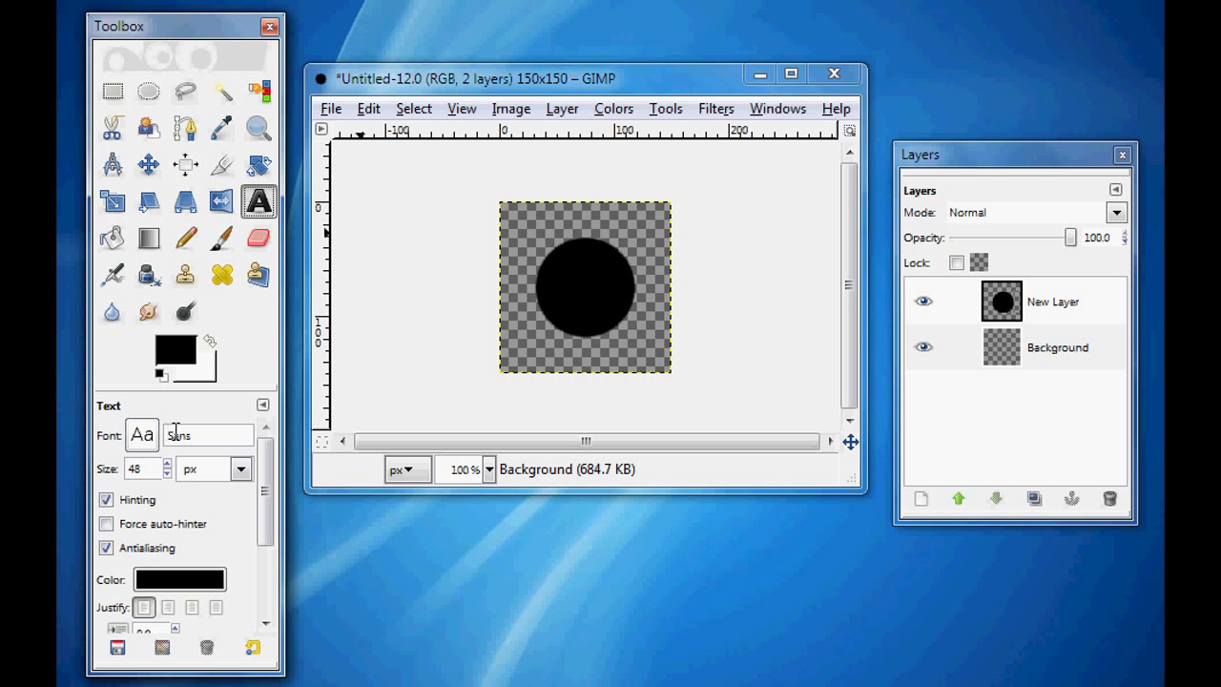
click(169, 584)
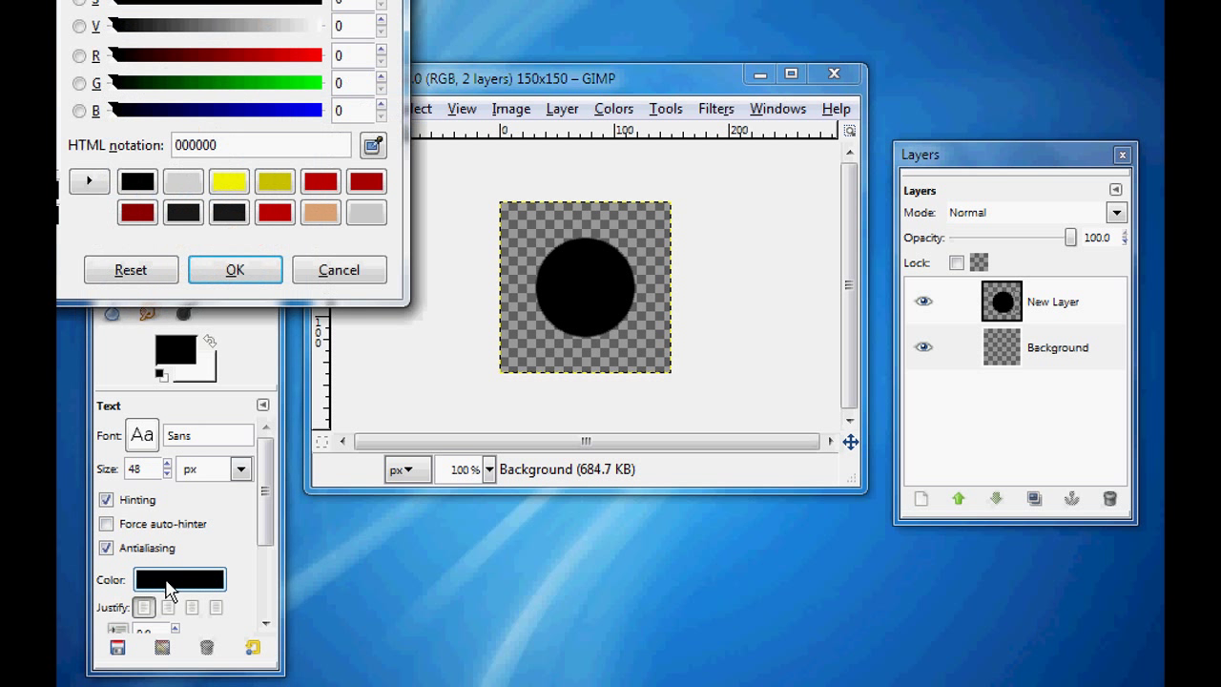
click(190, 188)
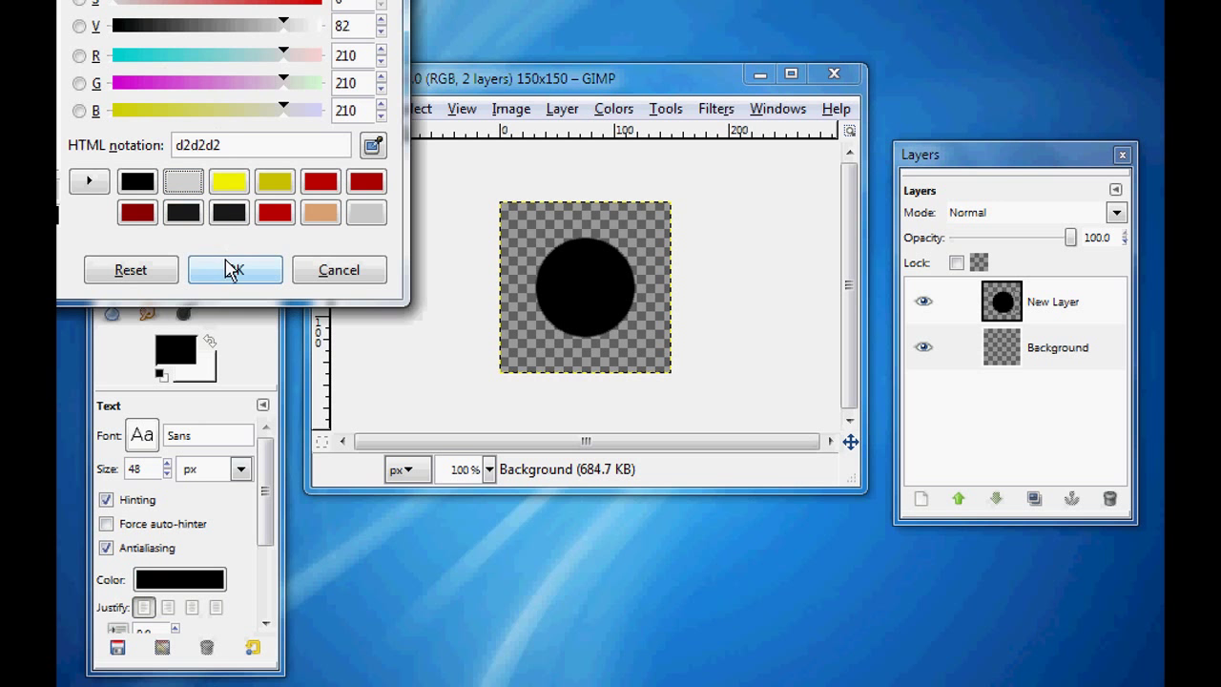
key(alt+space)
key(m)
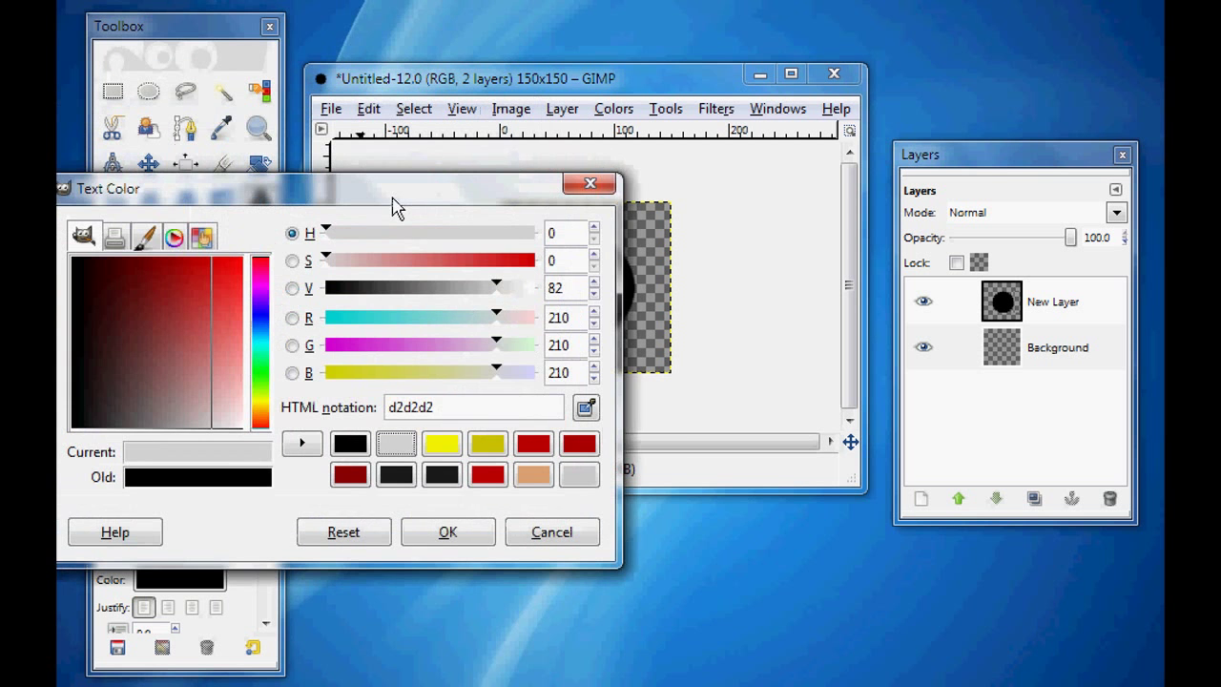
click(422, 211)
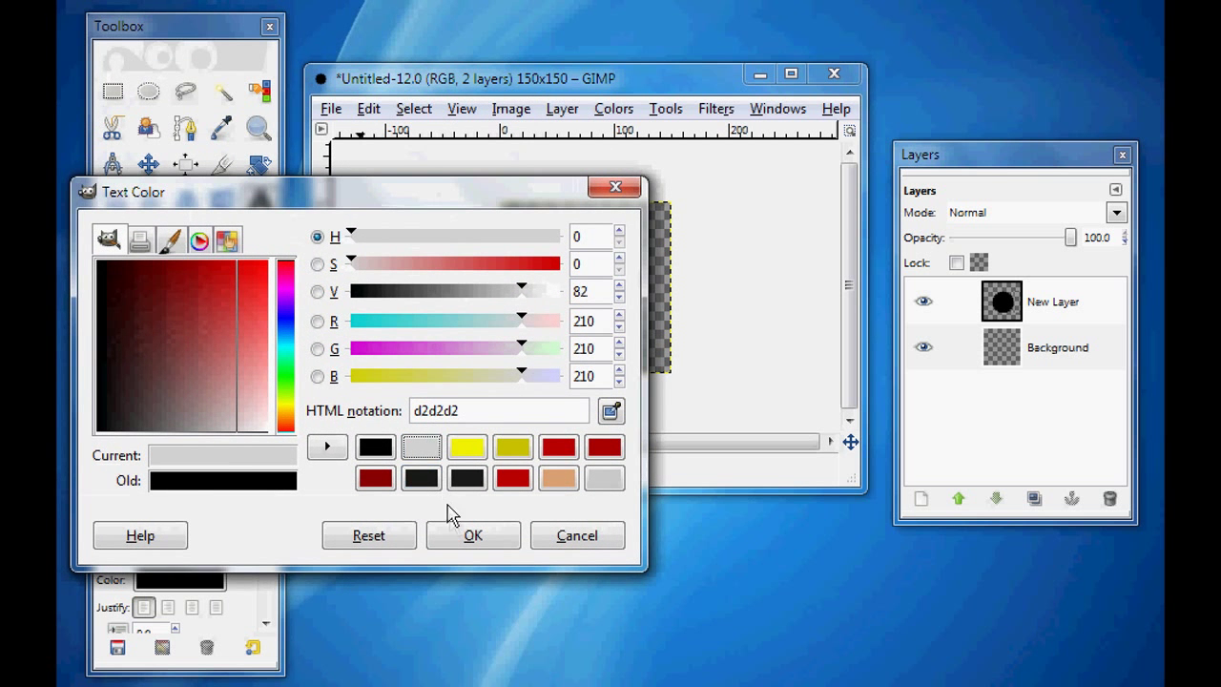
click(470, 538)
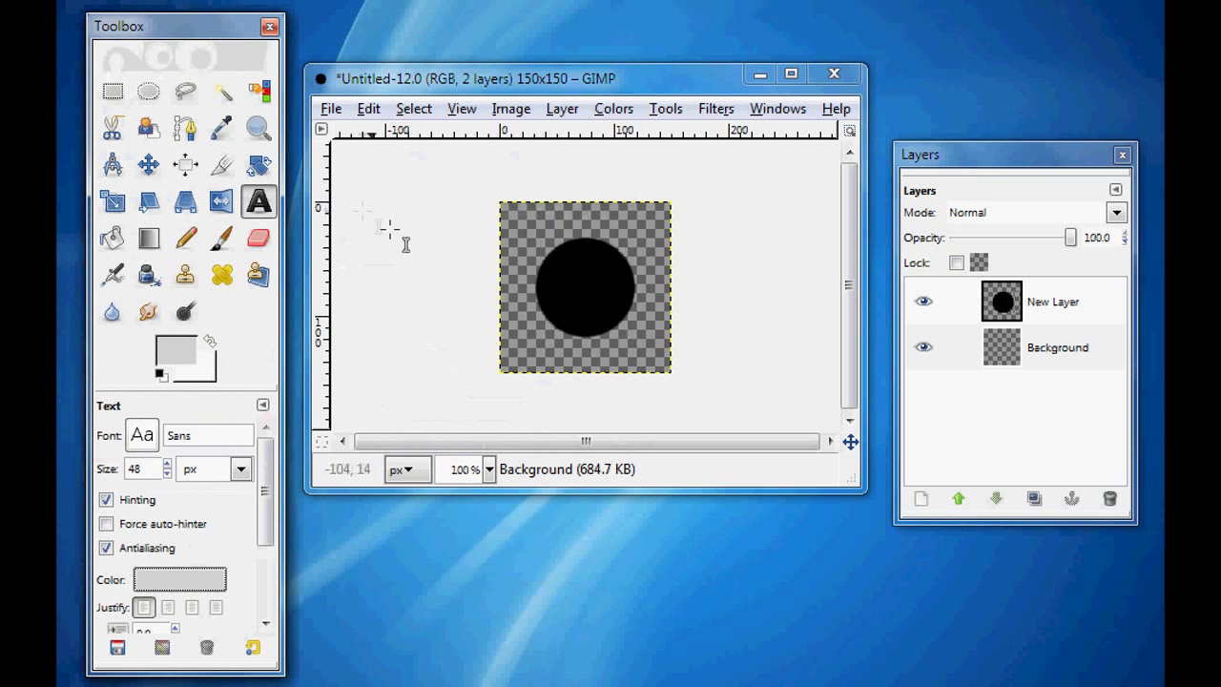
Add a 'Y' text layer at the top-left and raise it above the circle layer.
click(522, 227)
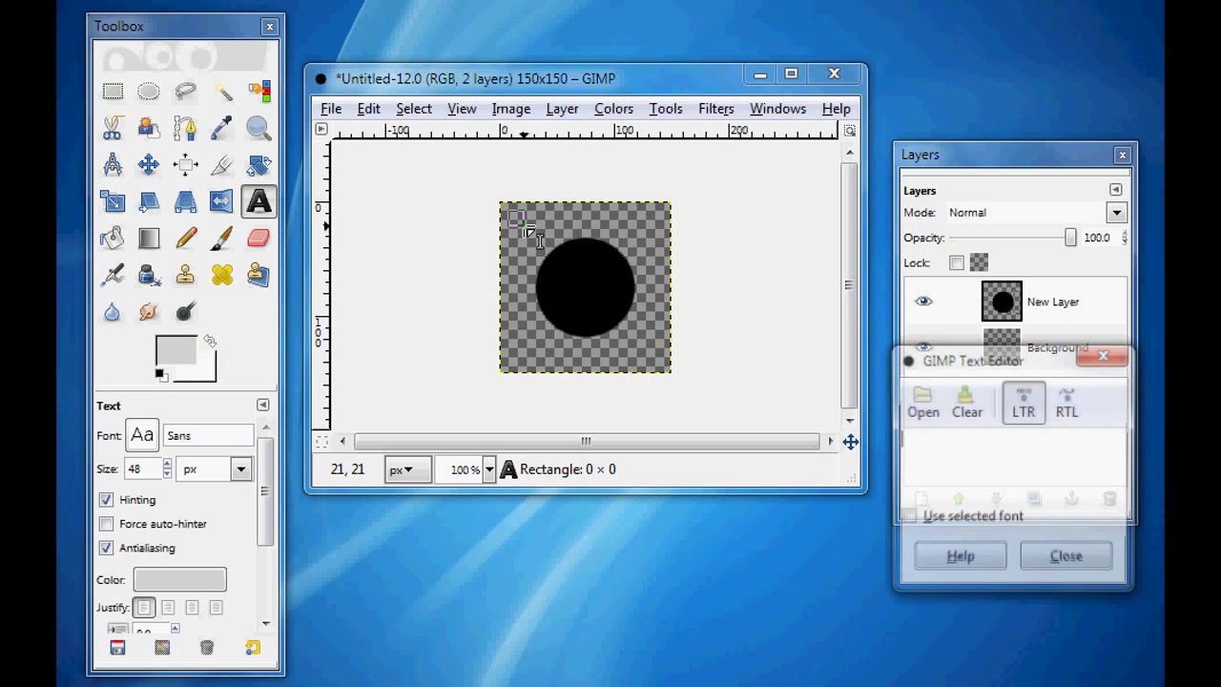
text(Y)
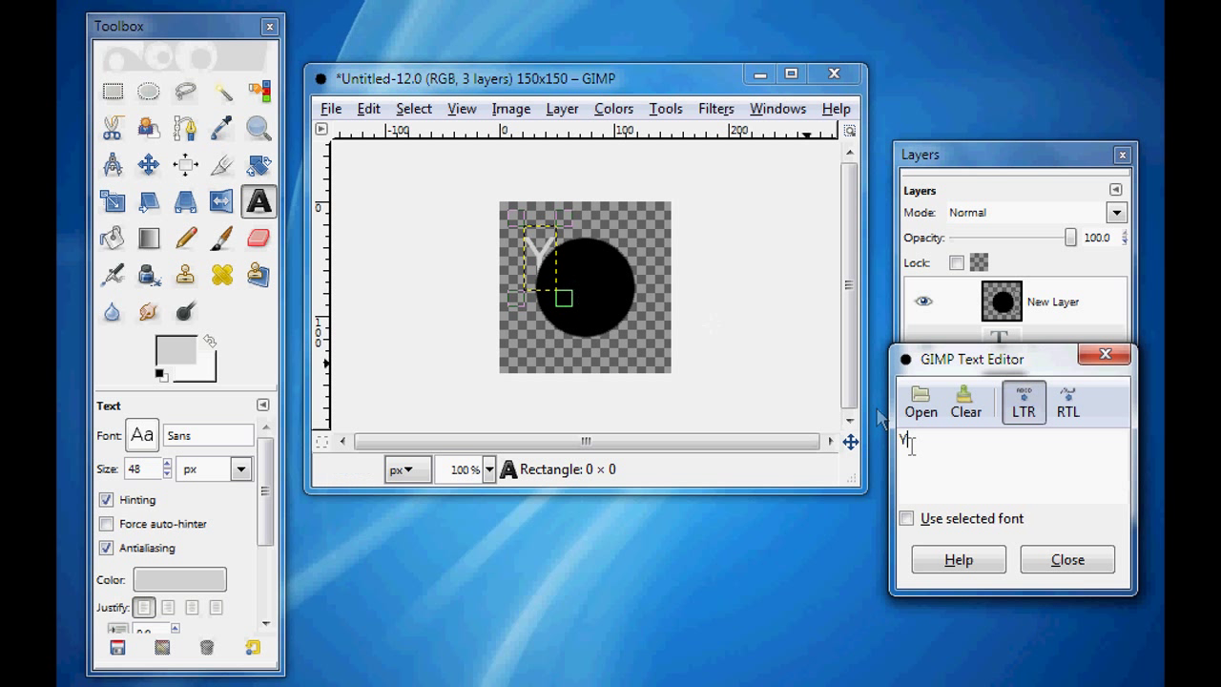
click(1068, 560)
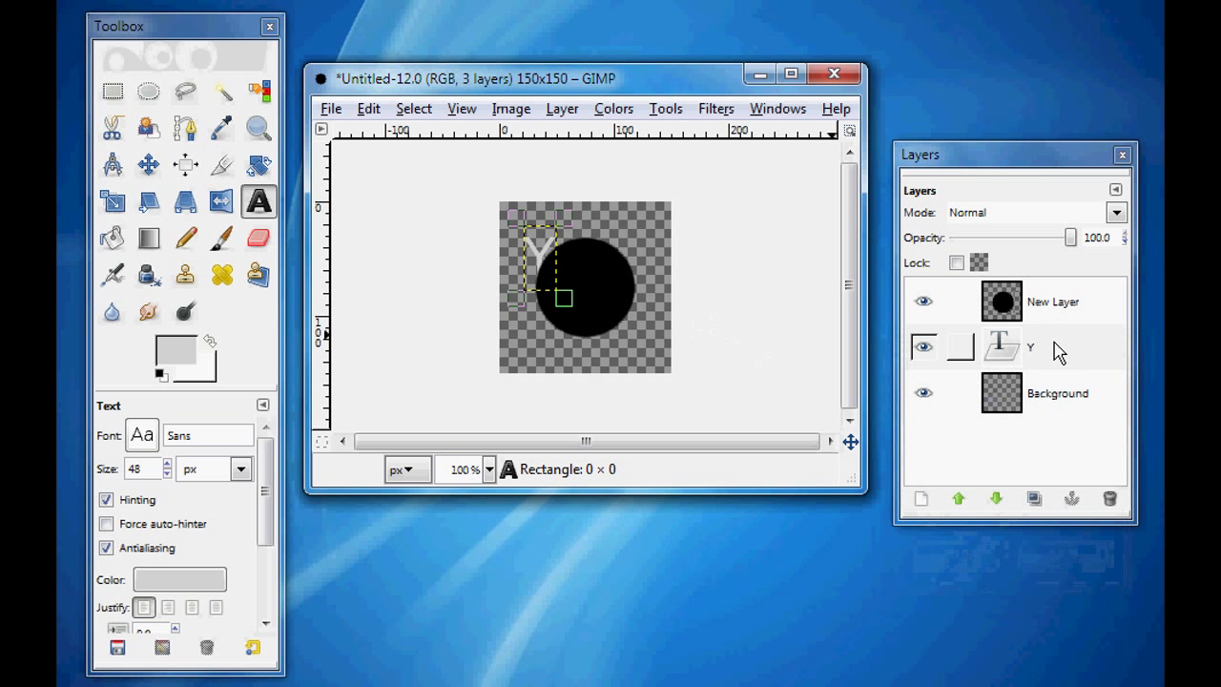
click(958, 498)
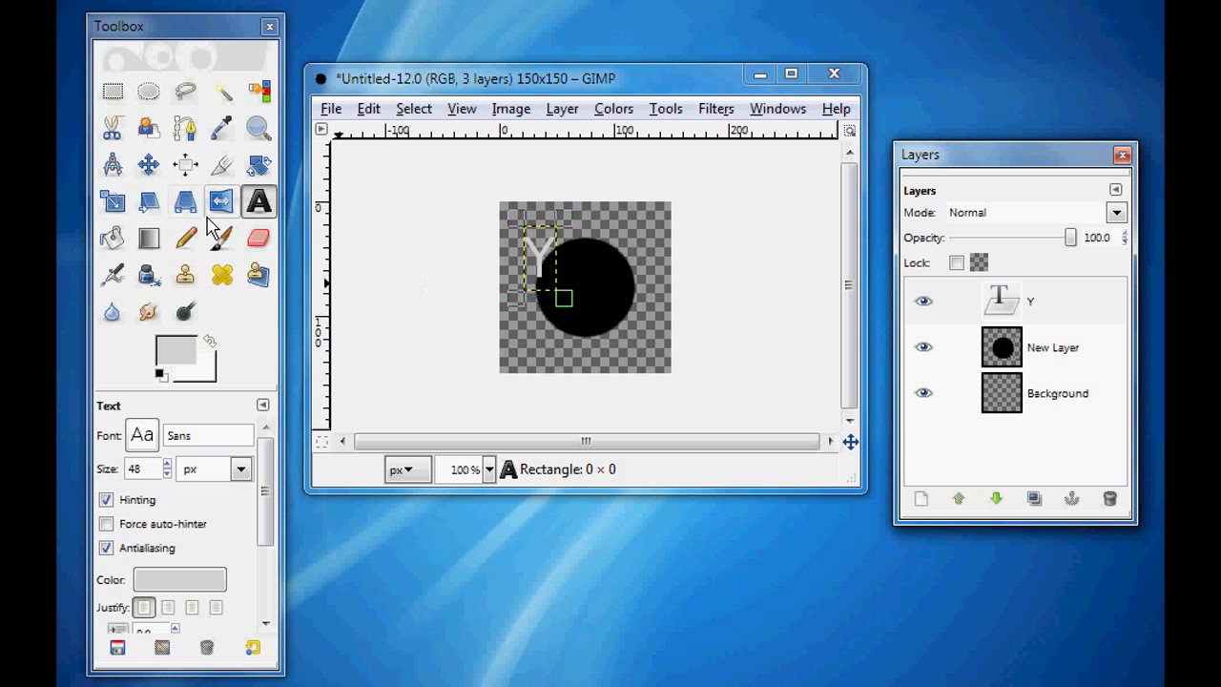
Align the Y text to the image's horizontal center and vertical middle.
click(186, 164)
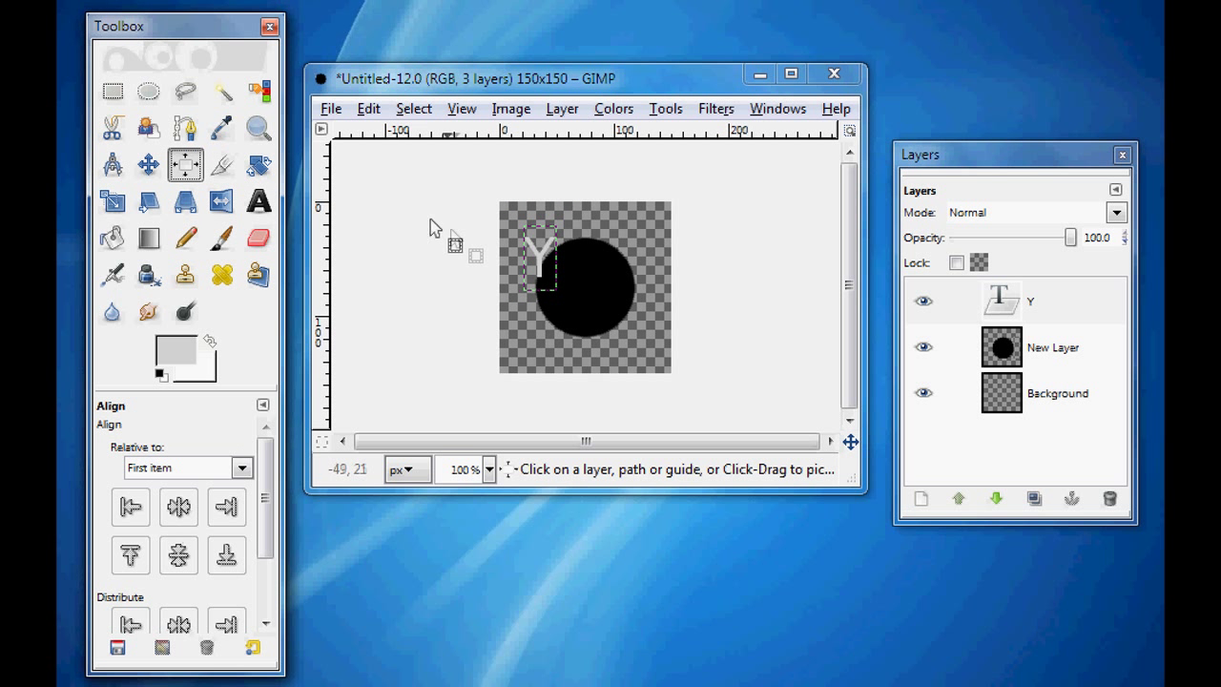
click(540, 263)
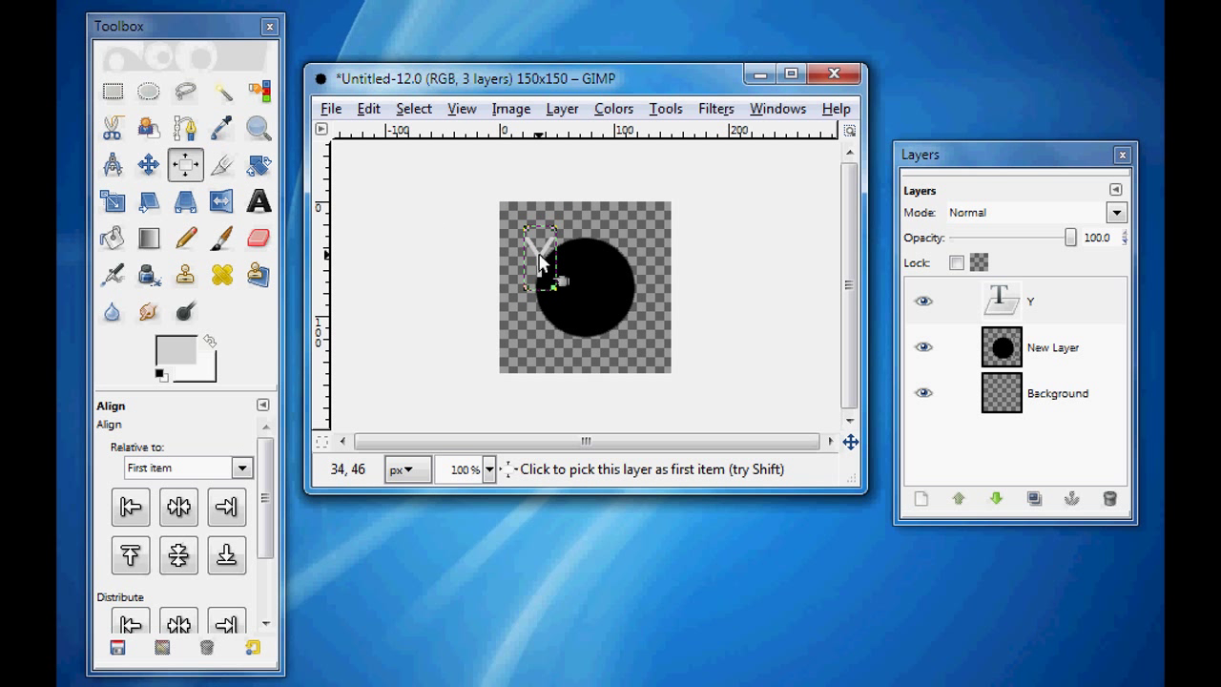
click(177, 468)
click(177, 521)
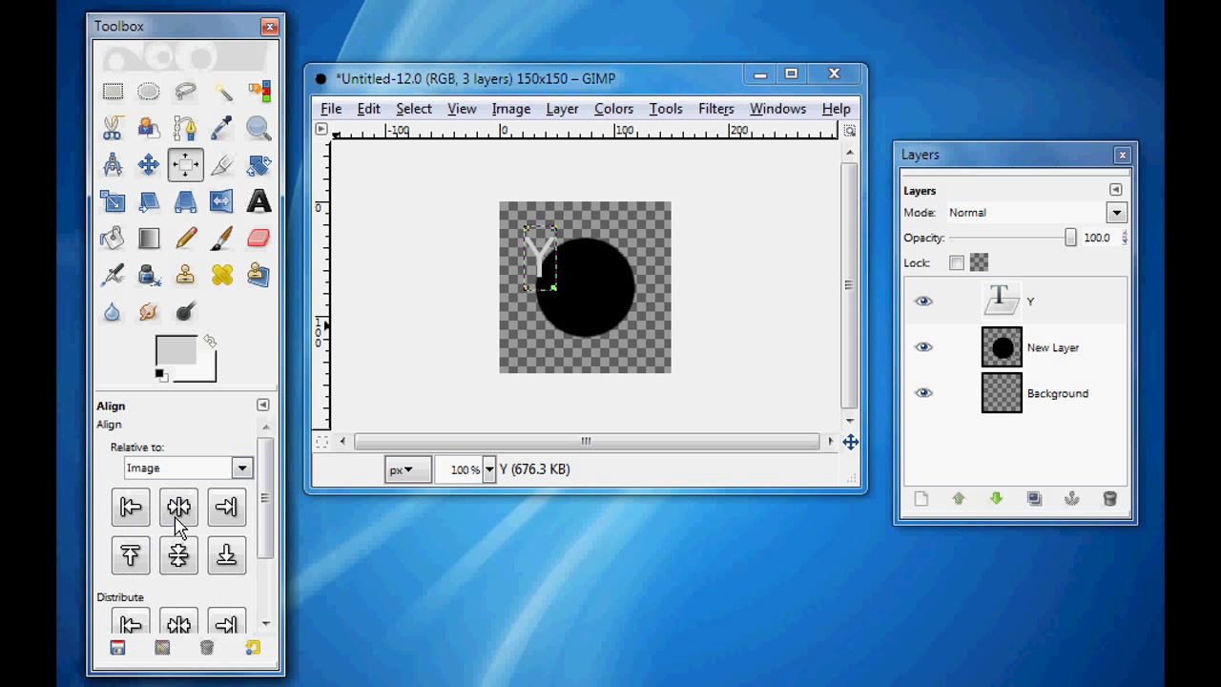
click(179, 509)
click(179, 556)
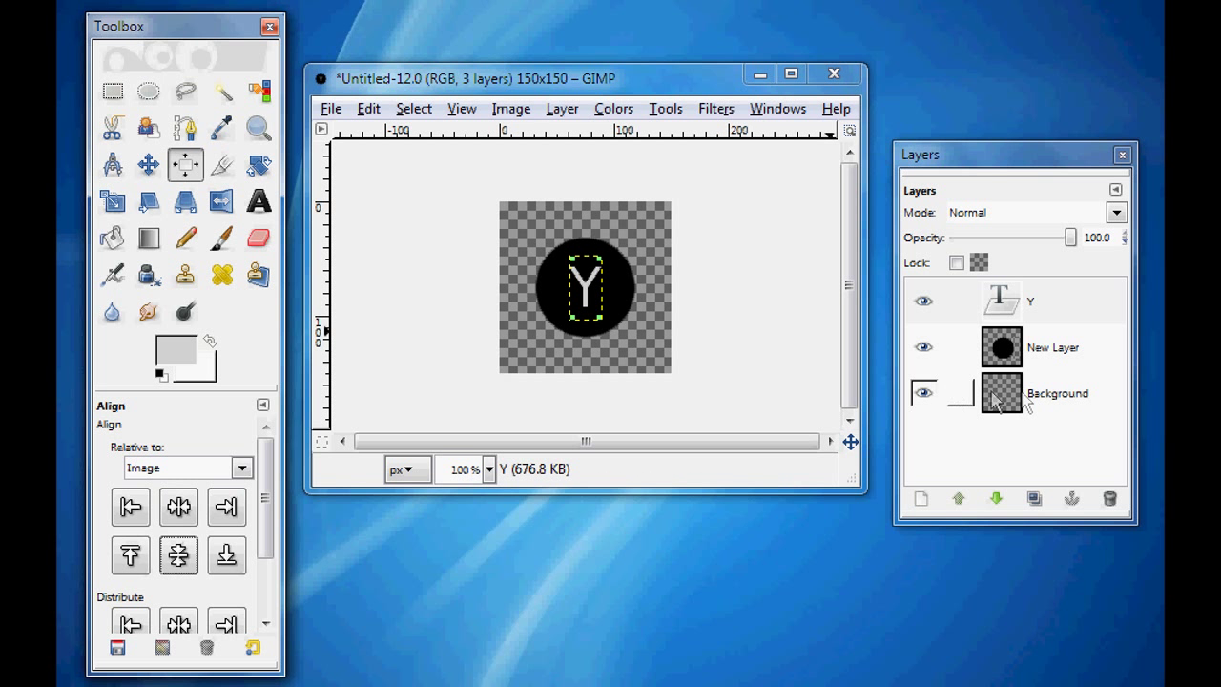
click(992, 393)
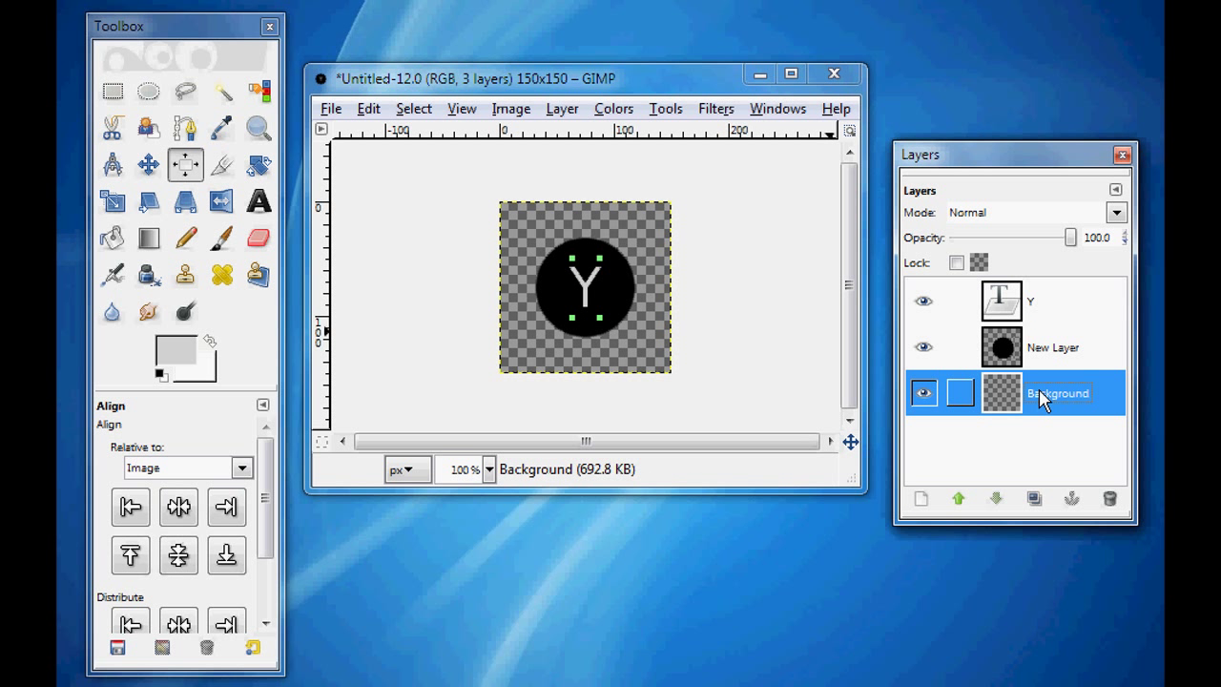
click(656, 351)
Move the circle toward the upper-left and shift the Y onto its lower-right edge.
click(148, 164)
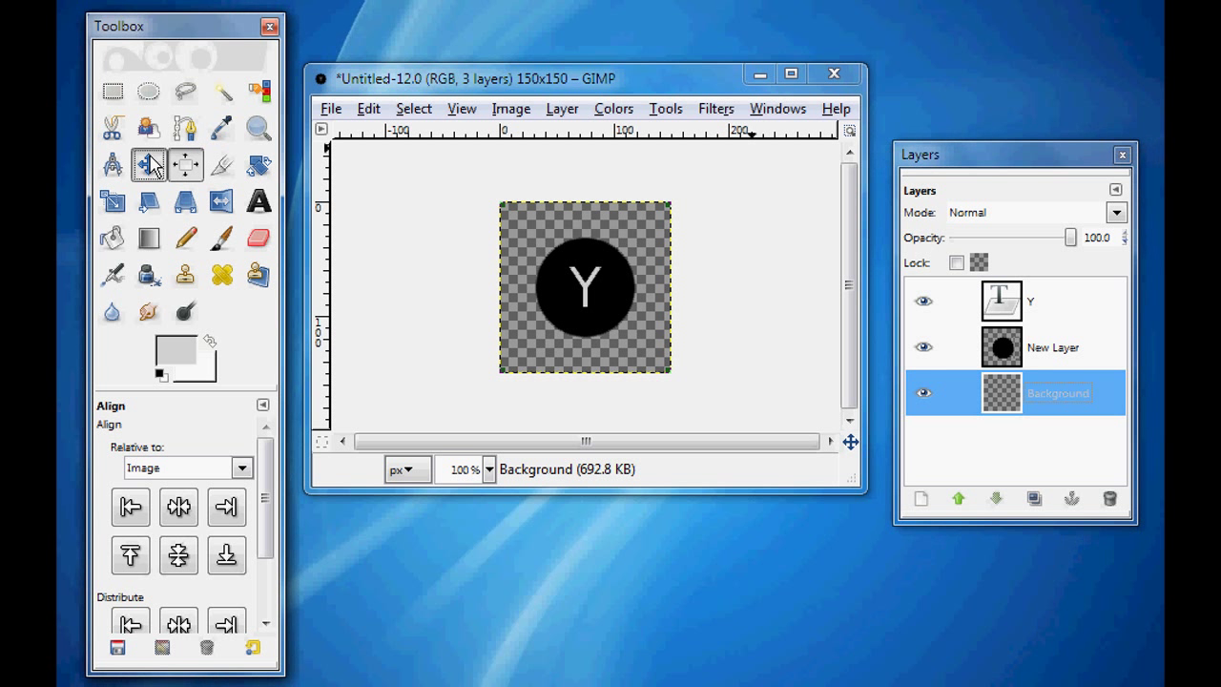
drag(550, 282, 520, 244)
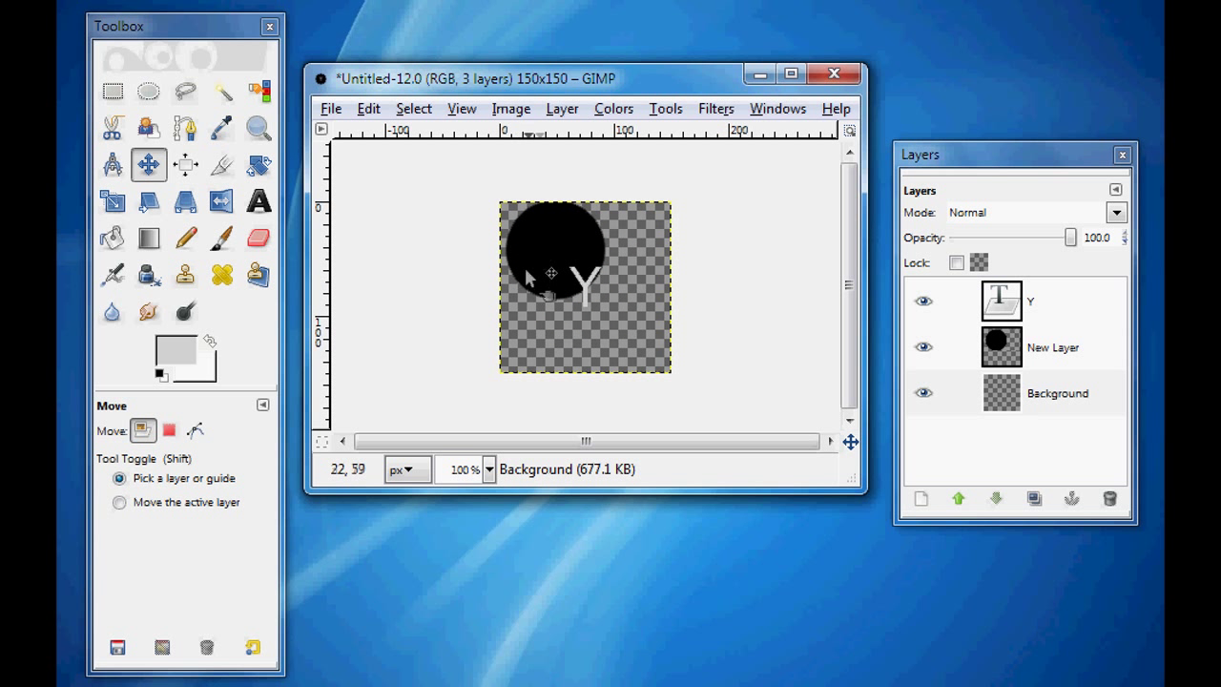
click(583, 288)
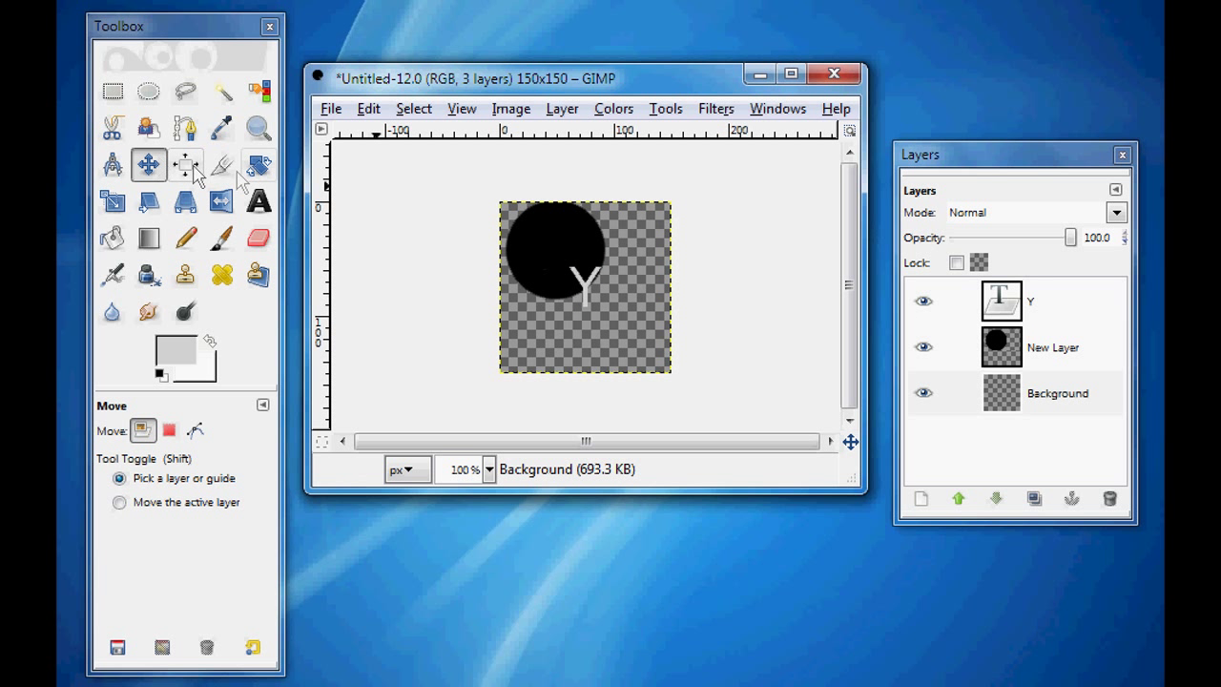
click(588, 294)
mouse_move(585, 280)
mouse_down()
mouse_move(554, 242)
mouse_move(598, 294)
mouse_up()
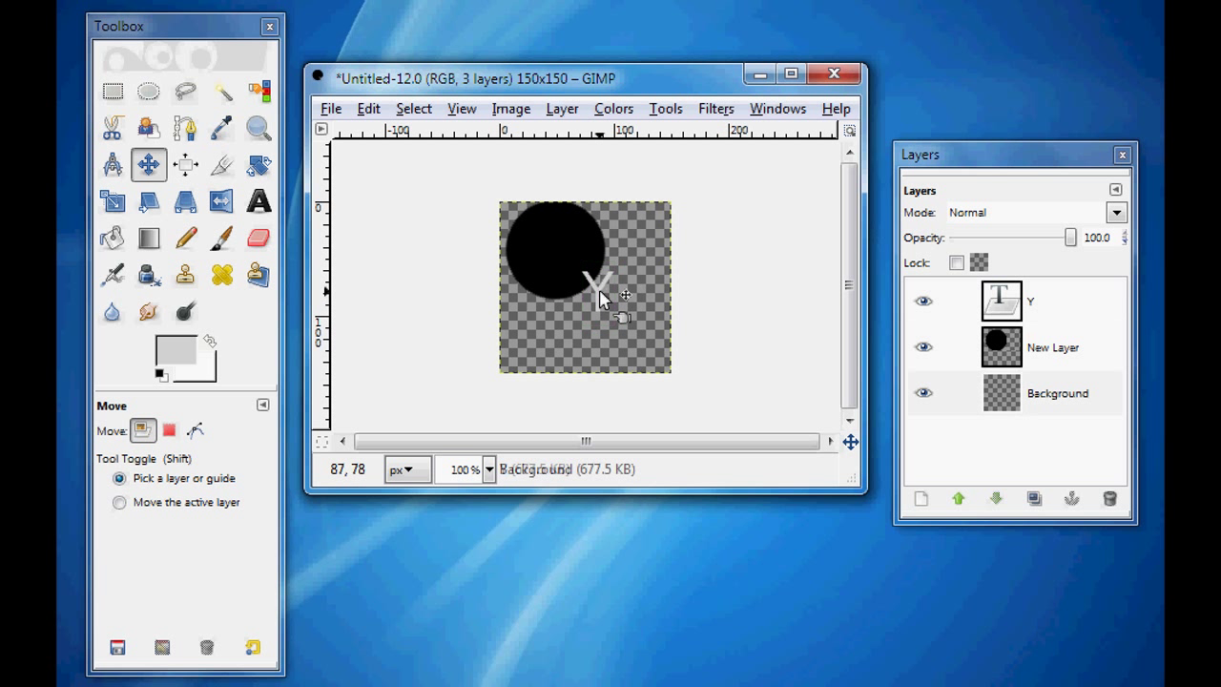
click(183, 166)
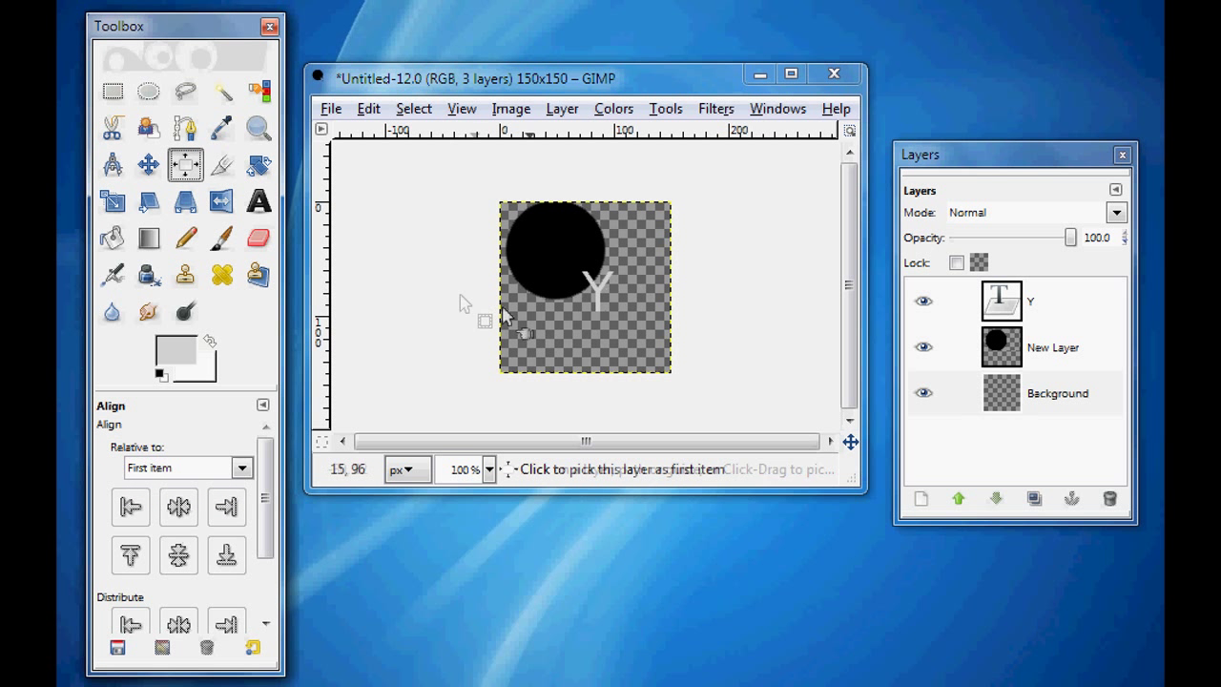
Centre the Y on the circle layer, aligning relative to the active layer.
click(595, 296)
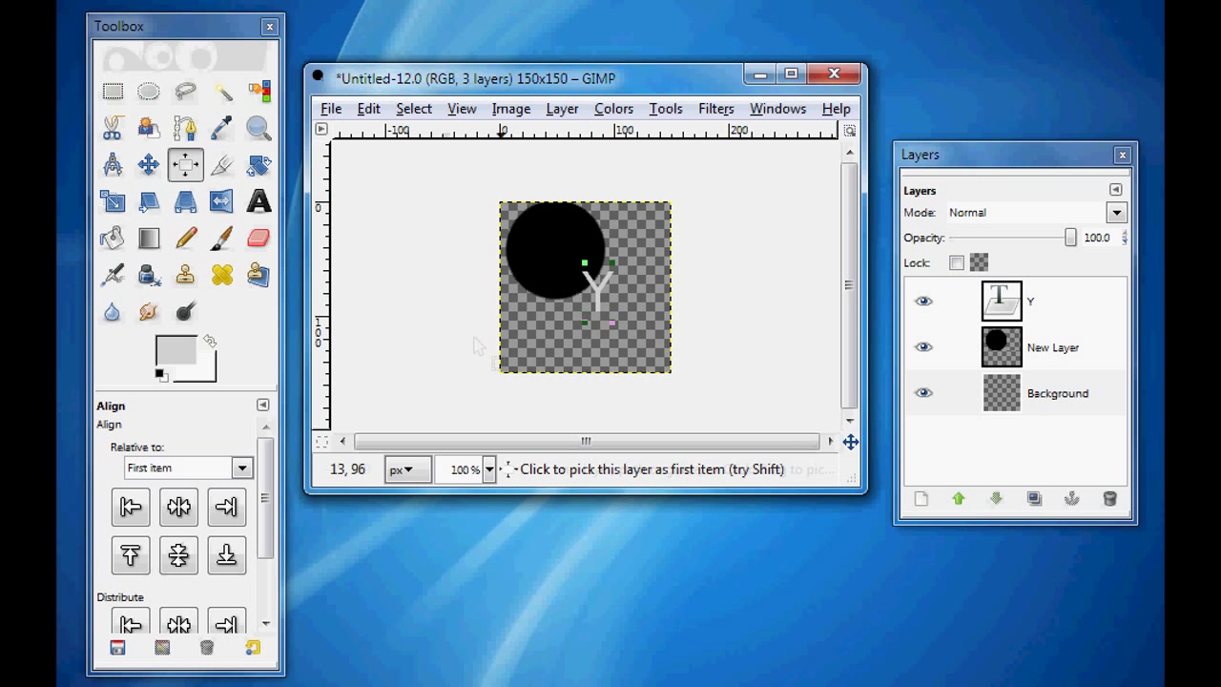
click(191, 467)
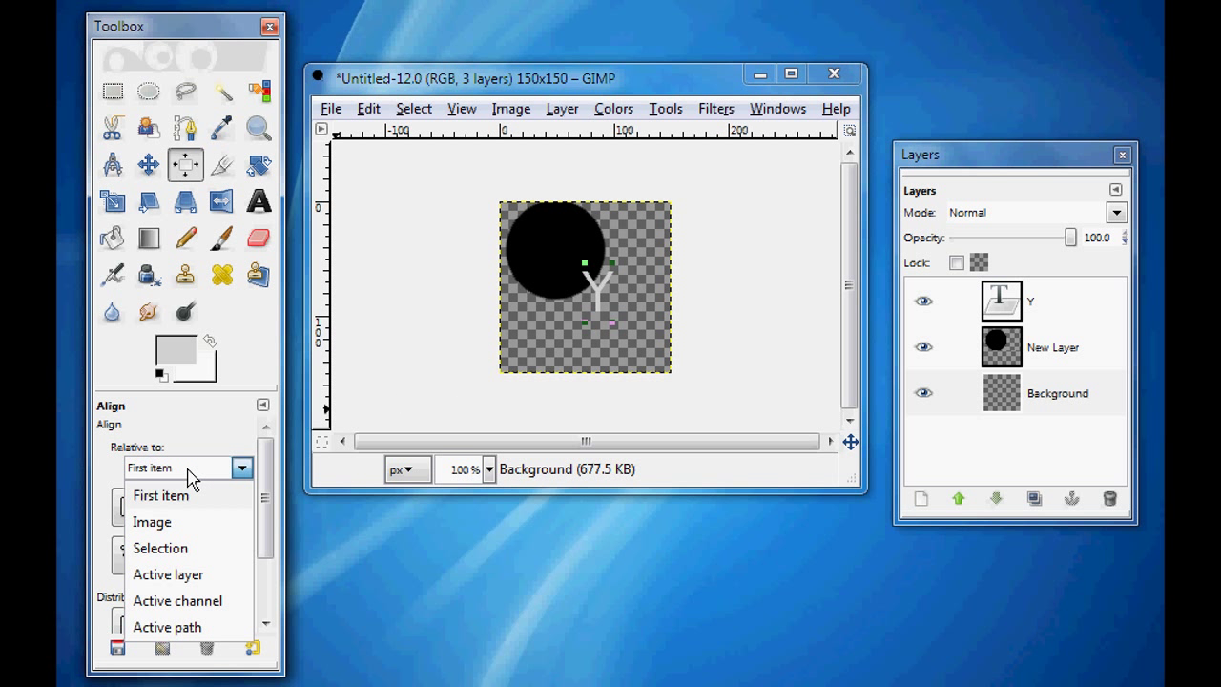
click(181, 524)
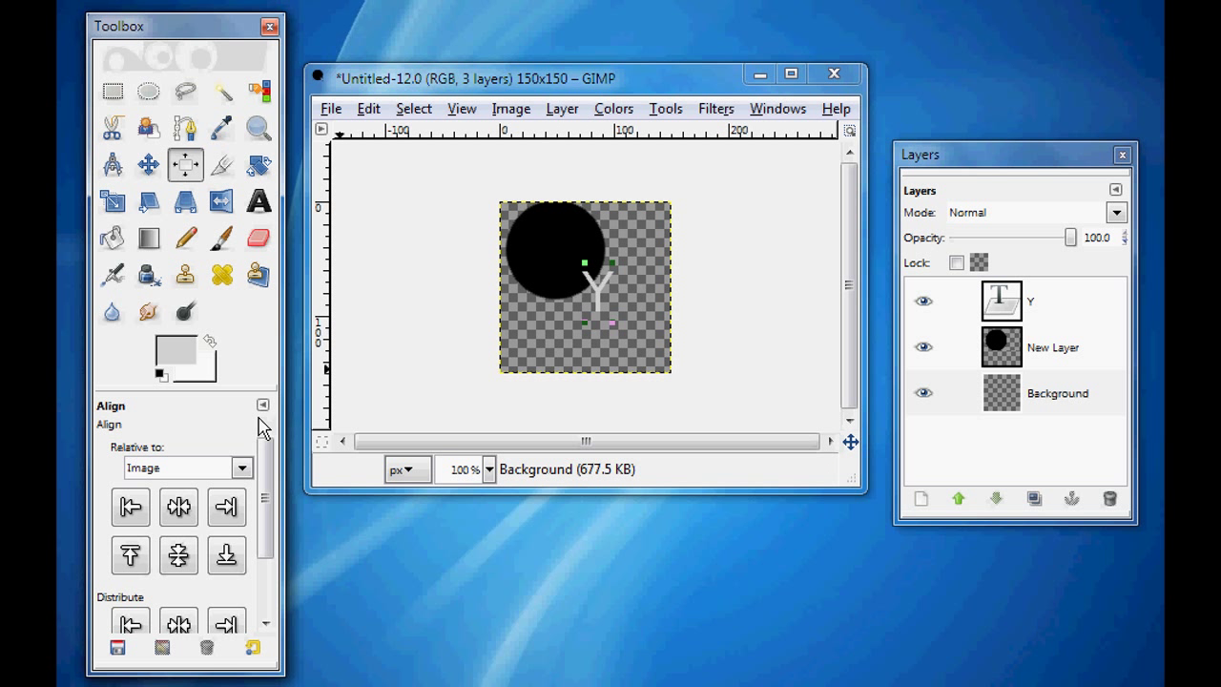
click(208, 468)
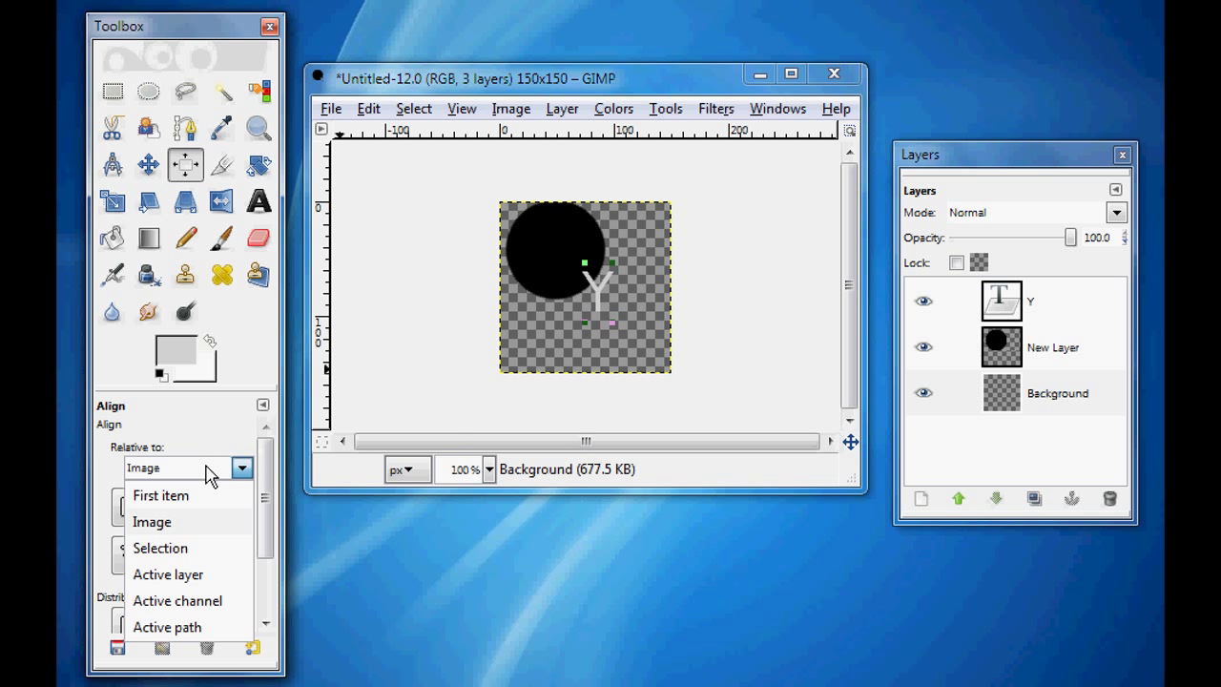
click(197, 575)
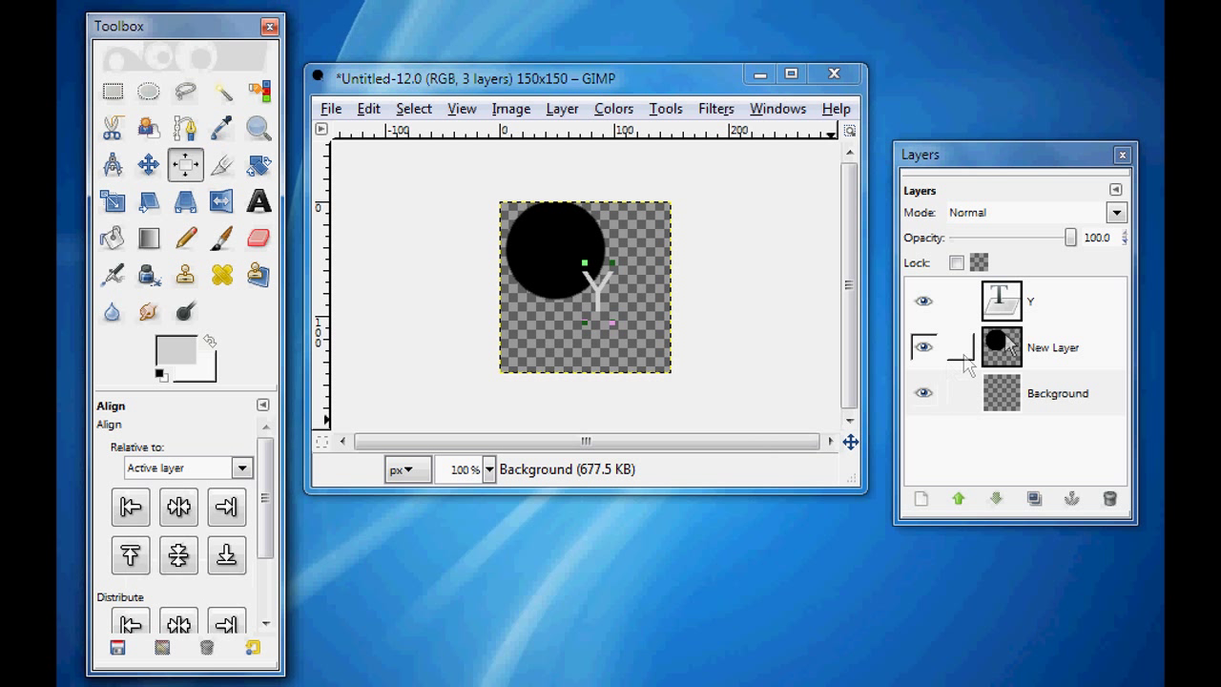
click(1054, 363)
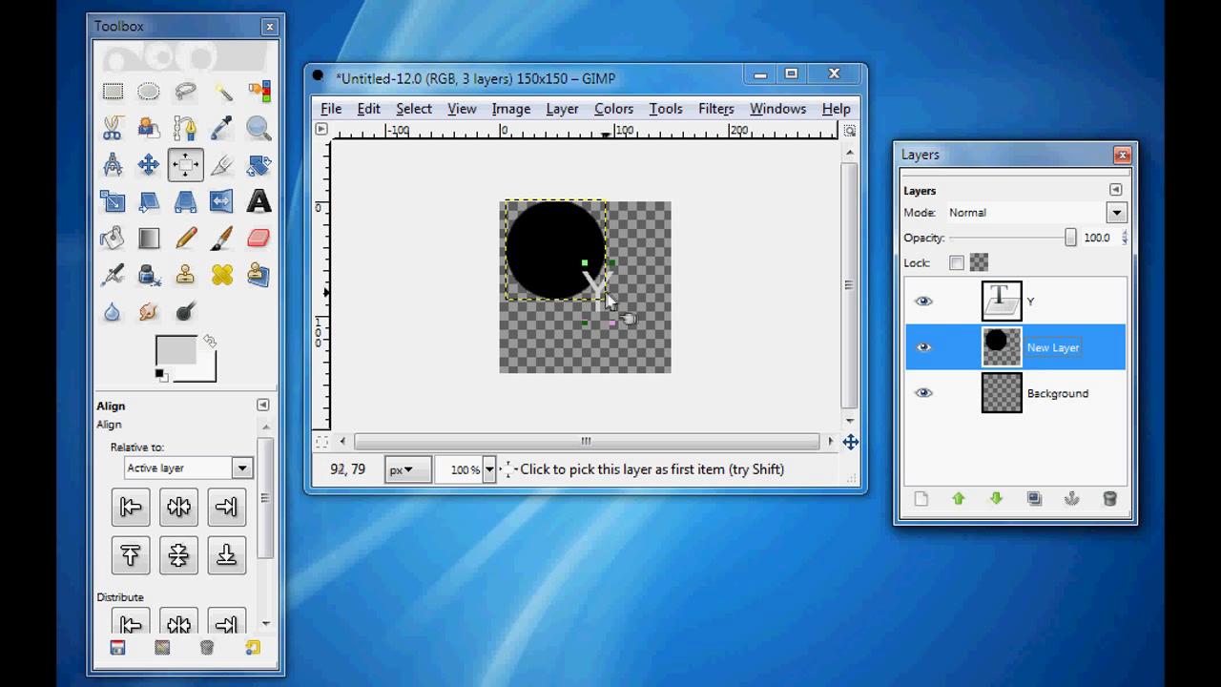
click(178, 508)
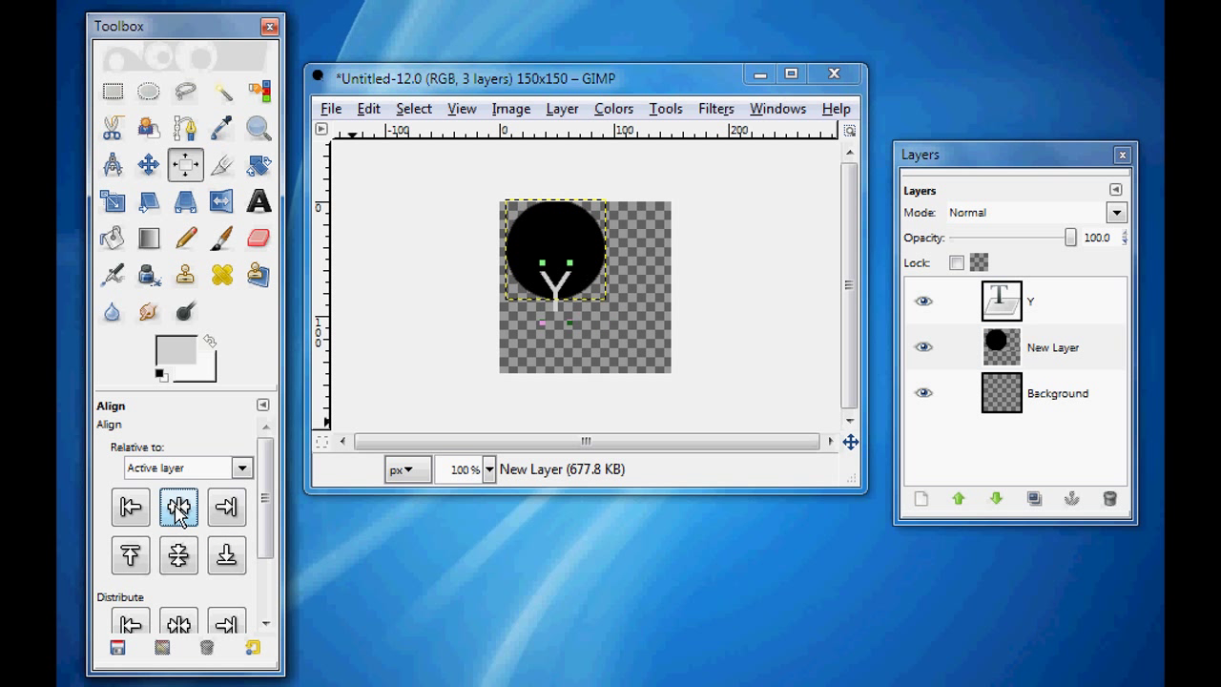
click(178, 556)
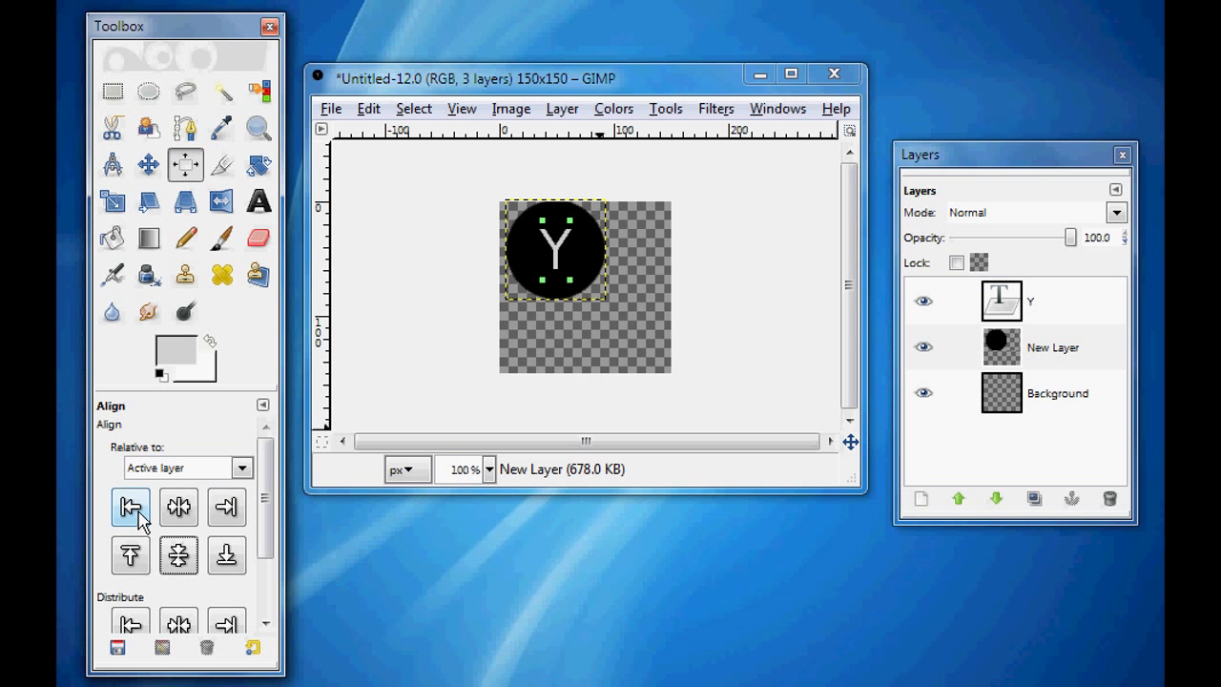
Relative to the image, align the Y right, top, left, then bottom.
click(193, 470)
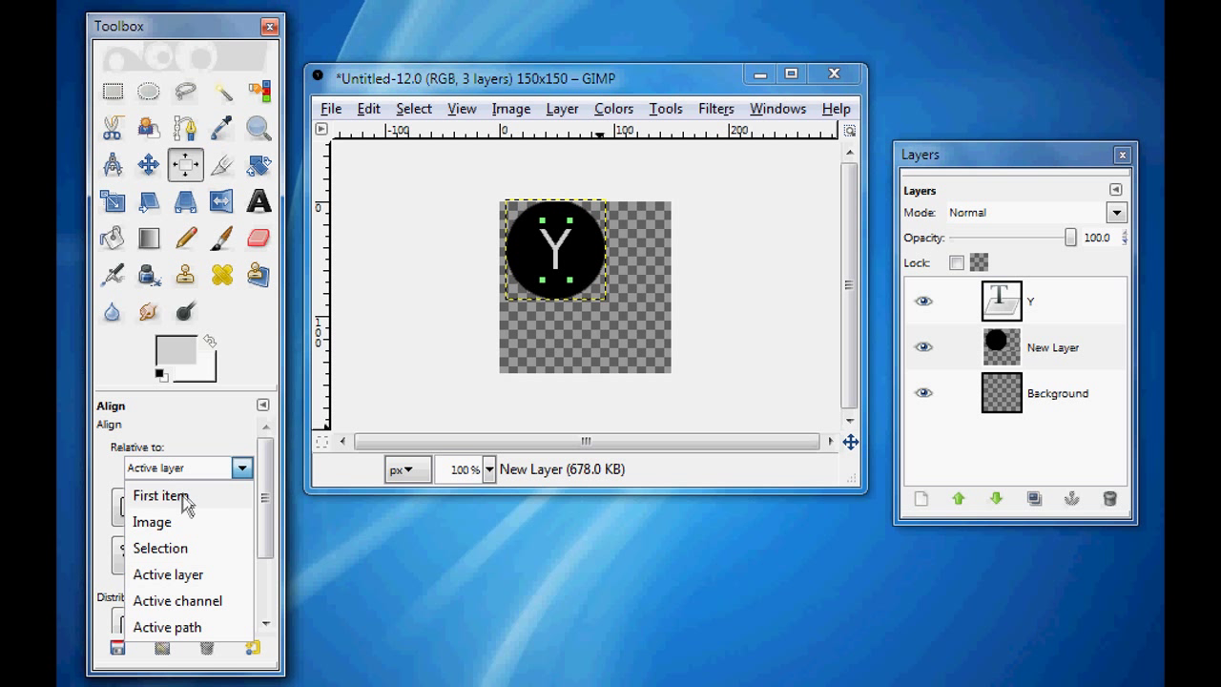
click(180, 521)
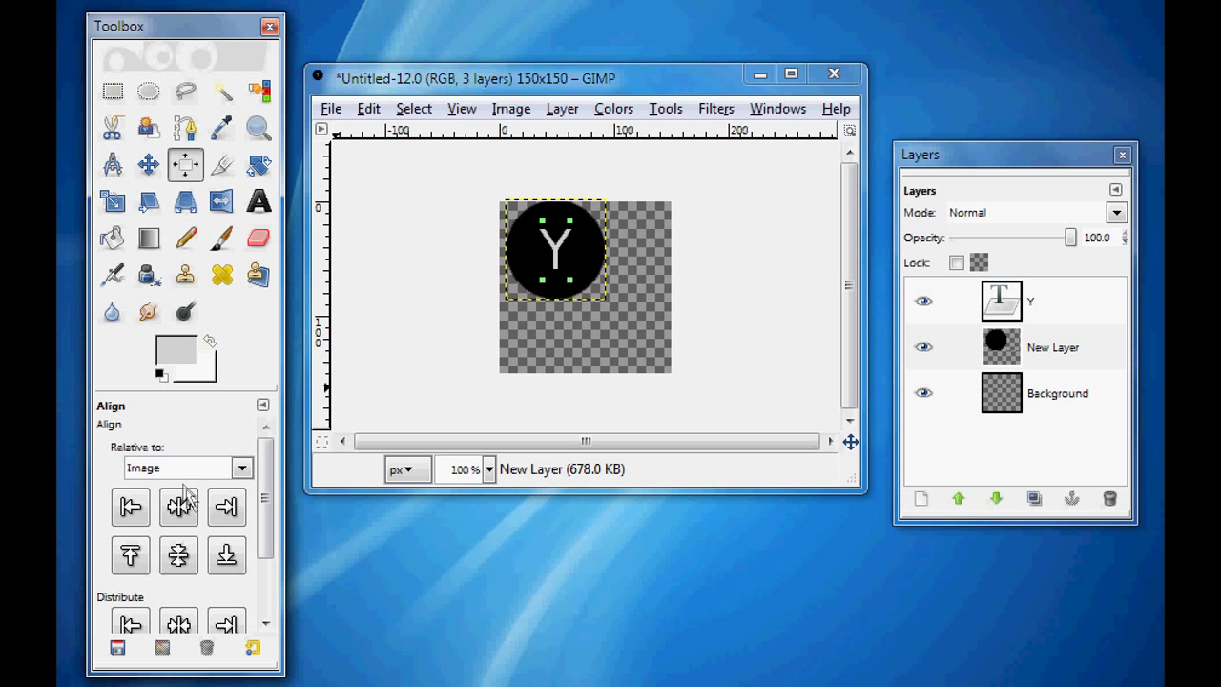
click(227, 506)
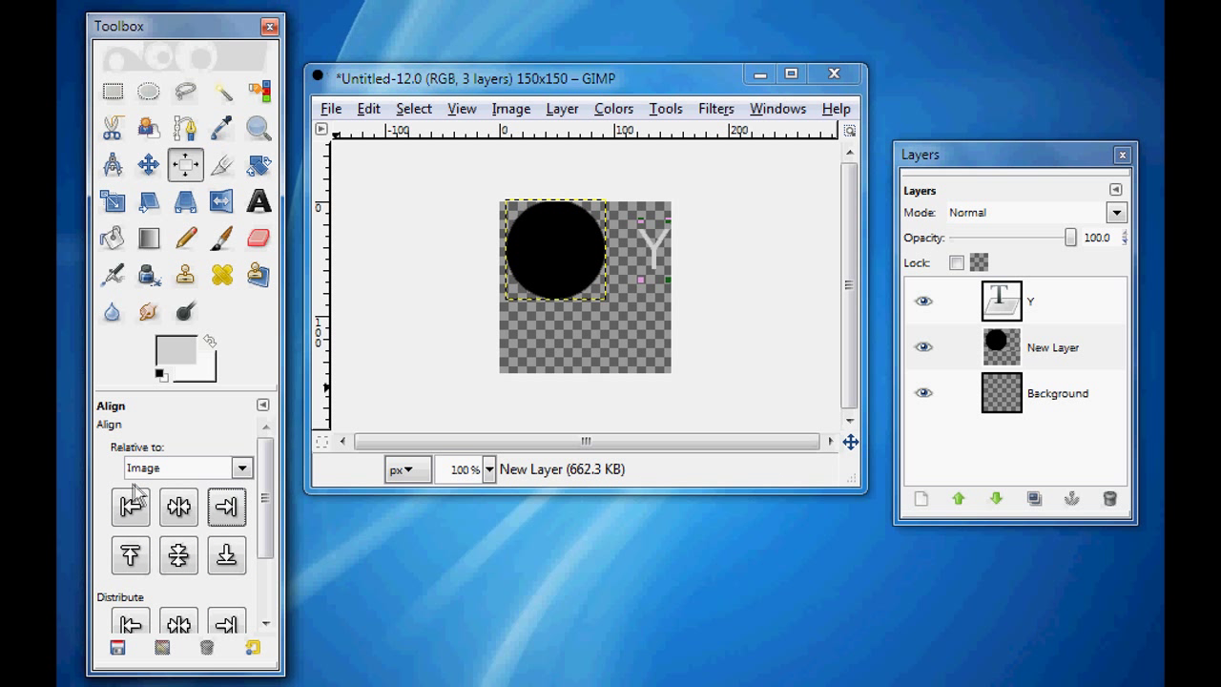
click(130, 552)
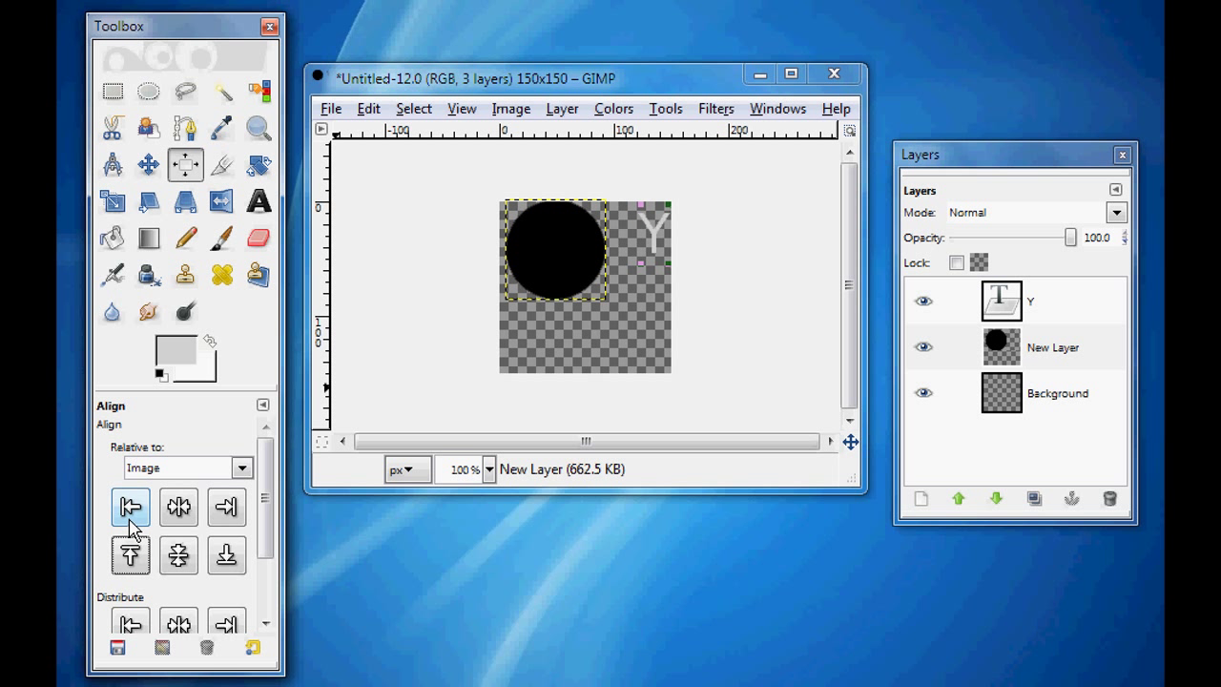
click(131, 510)
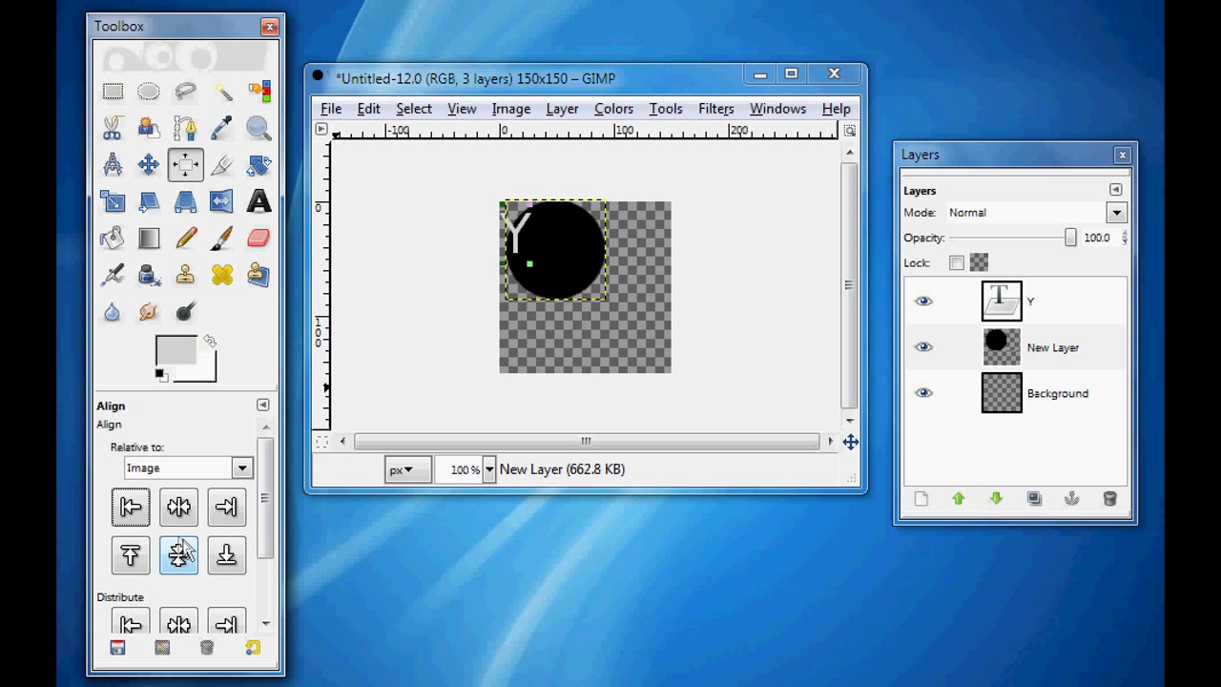
click(227, 558)
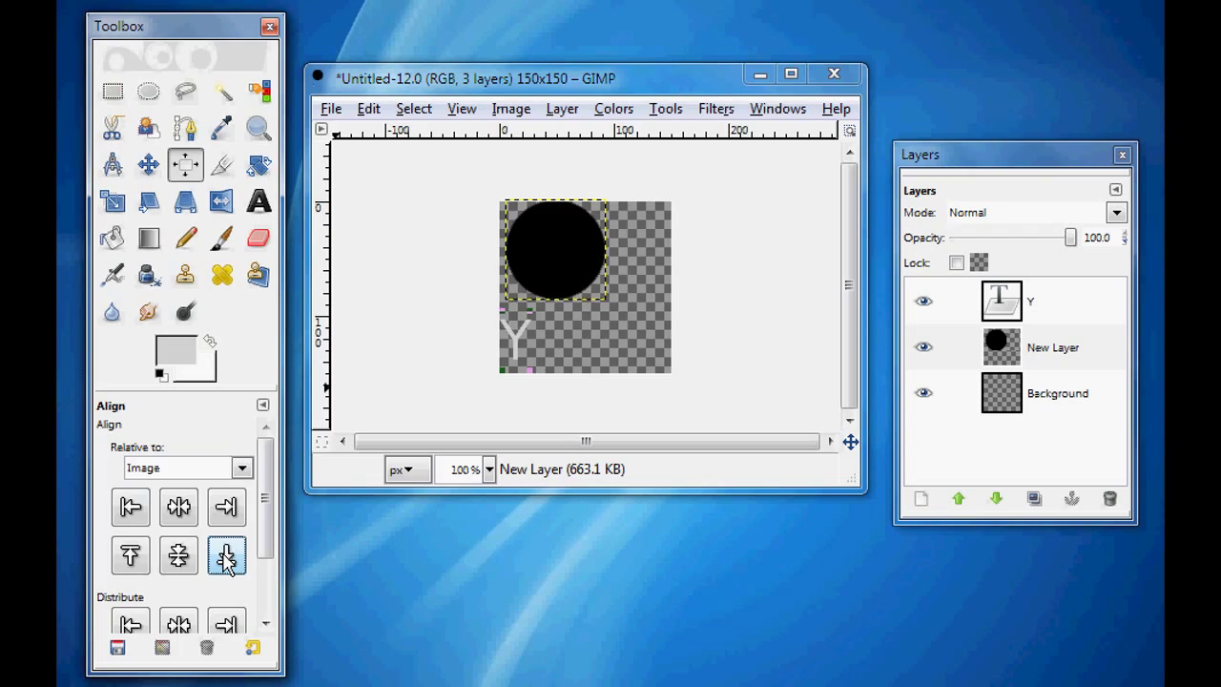